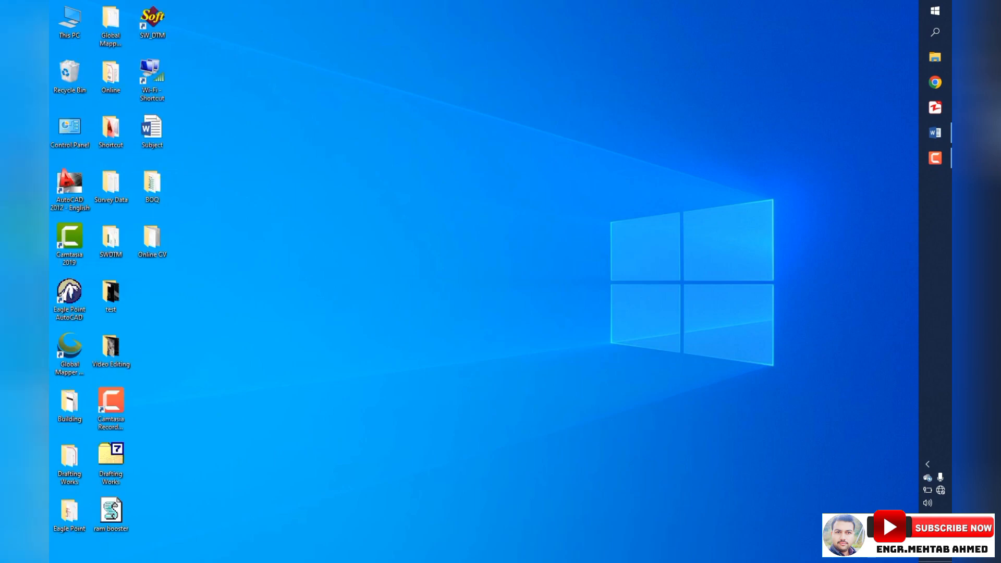
# Step: Launch Excel 2013 and create a blank workbook
pyautogui.click(935, 11)
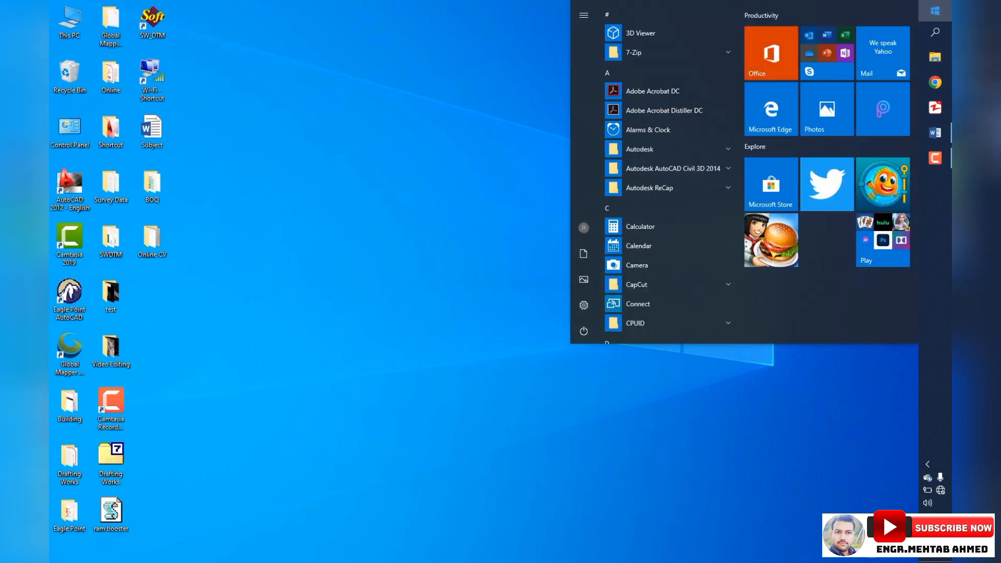
pyautogui.write('excel')
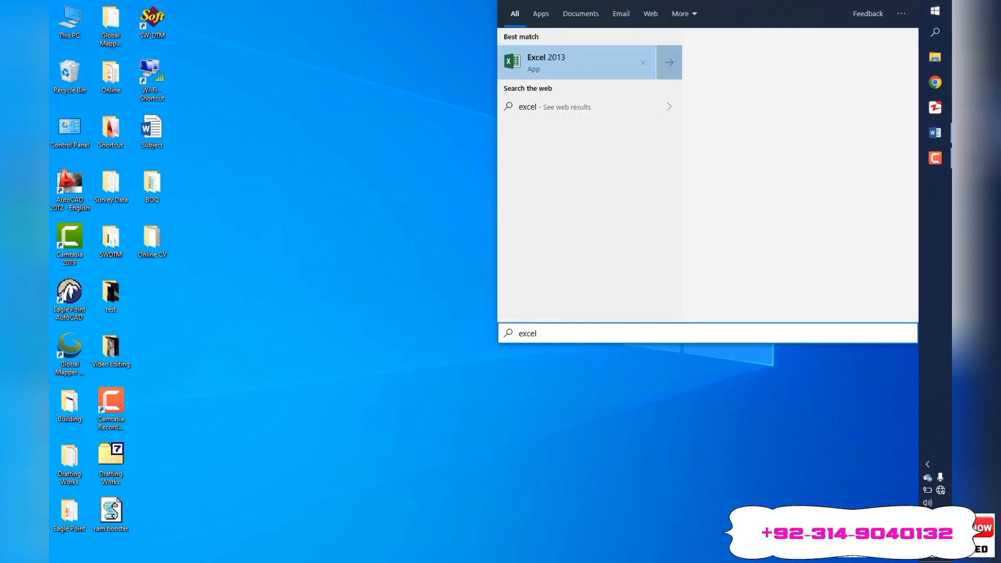
pyautogui.press('Return')
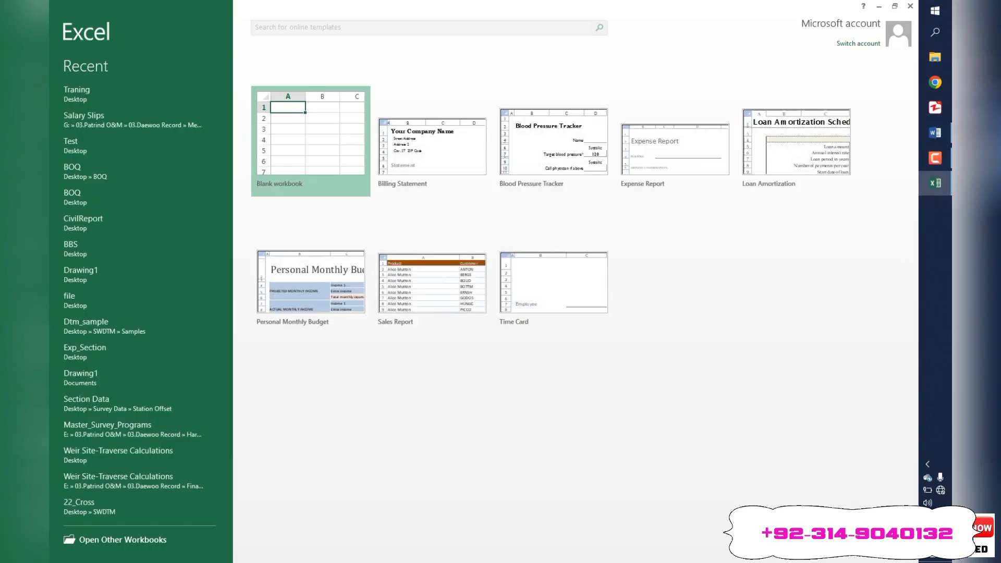
pyautogui.click(313, 146)
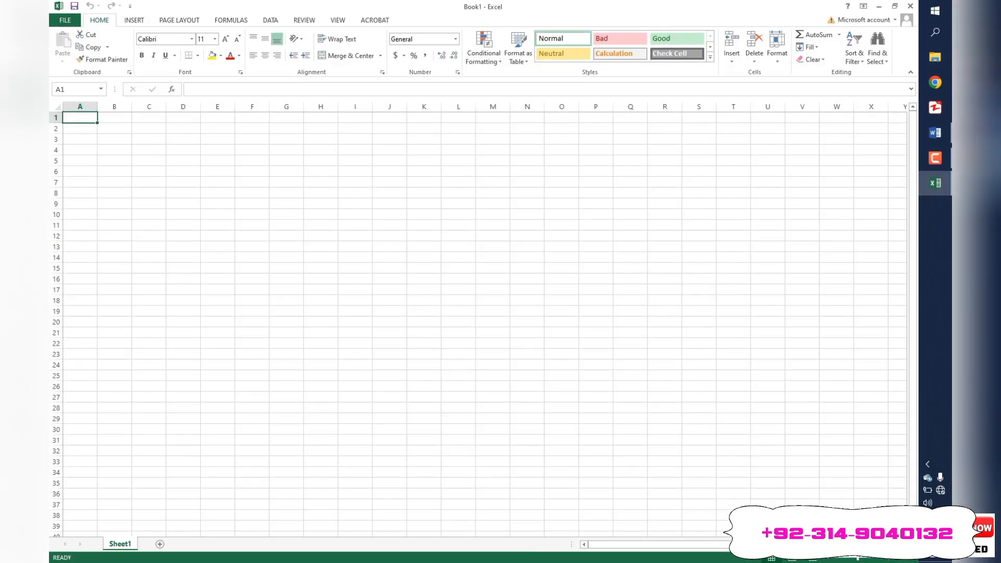
# Step: Try to save the new workbook to a OneDrive - Personal folder
pyautogui.hotkey('ctrl', 's')
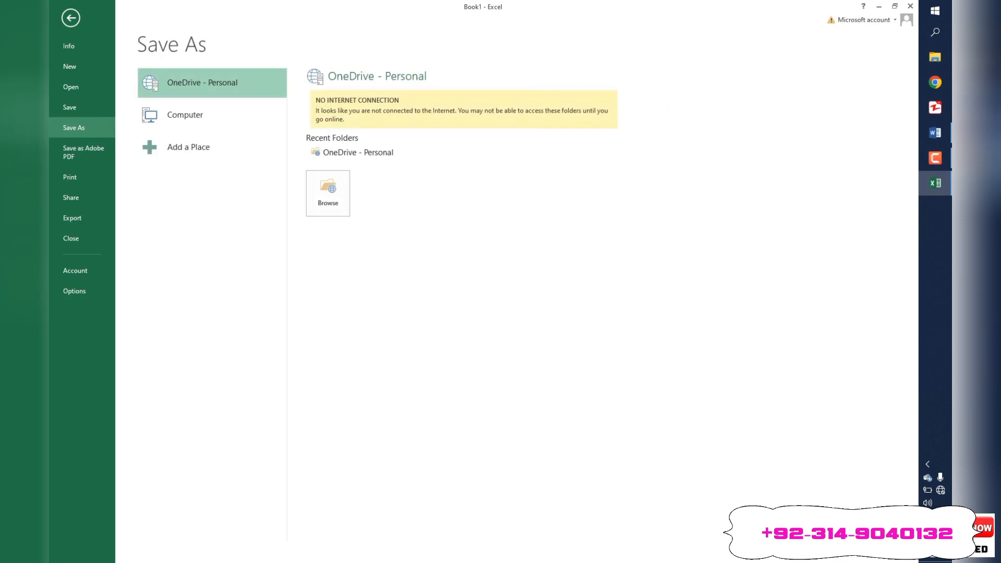
pyautogui.click(71, 17)
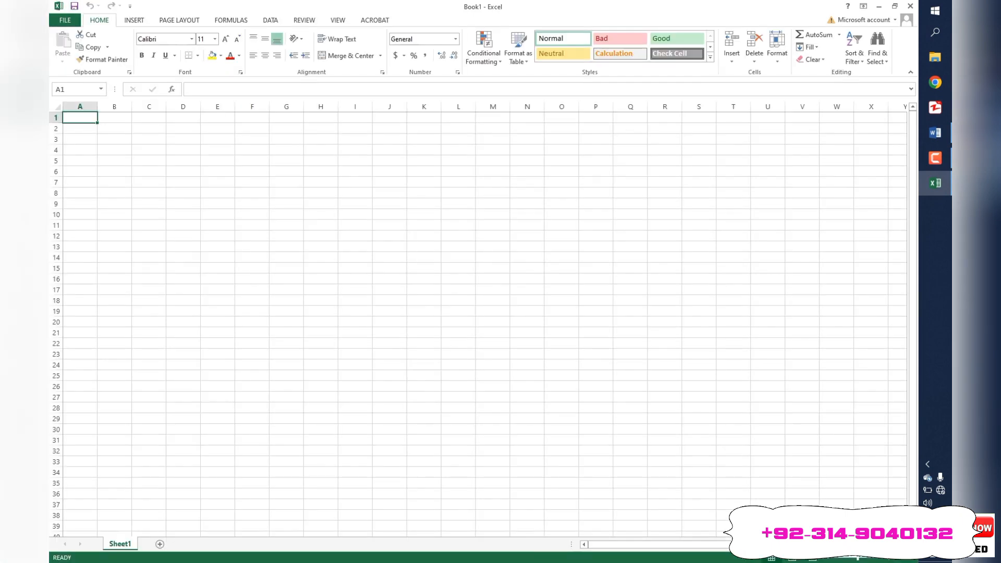
pyautogui.click(74, 6)
pyautogui.click(328, 194)
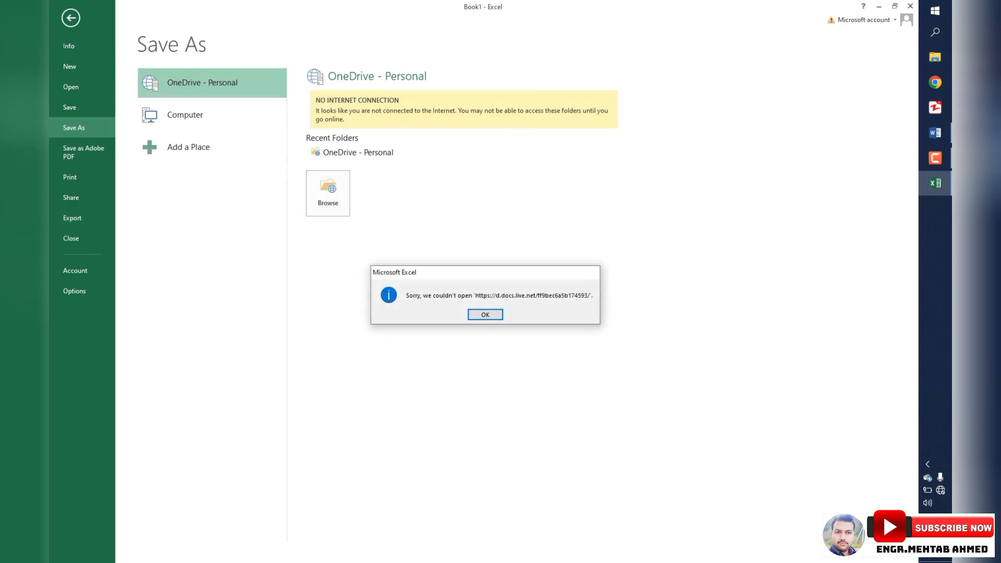
pyautogui.click(485, 314)
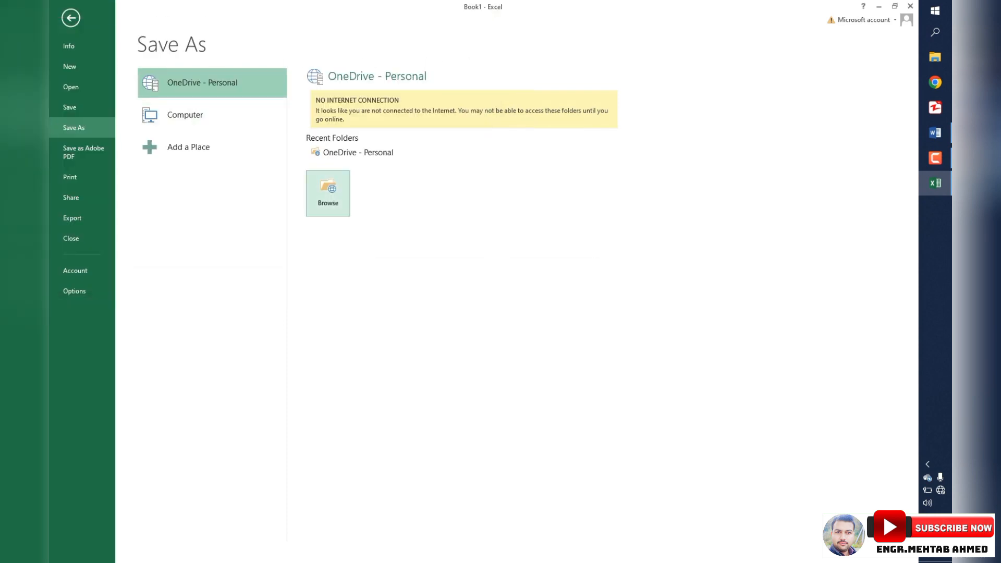
# Step: Save the workbook on this computer in the Desktop folder as Book1, in the Excel Workbook format
pyautogui.click(185, 115)
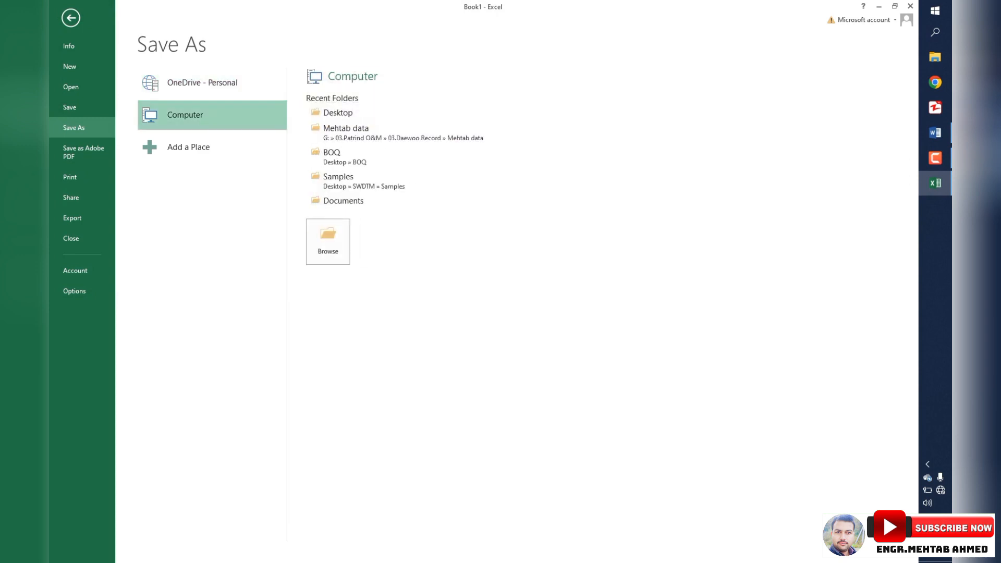
pyautogui.click(328, 241)
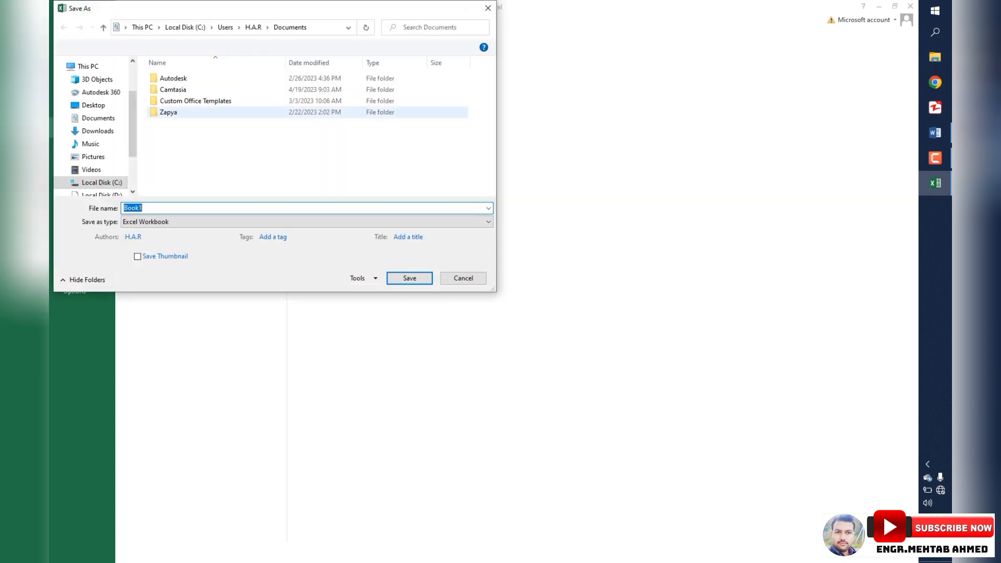
pyautogui.click(93, 105)
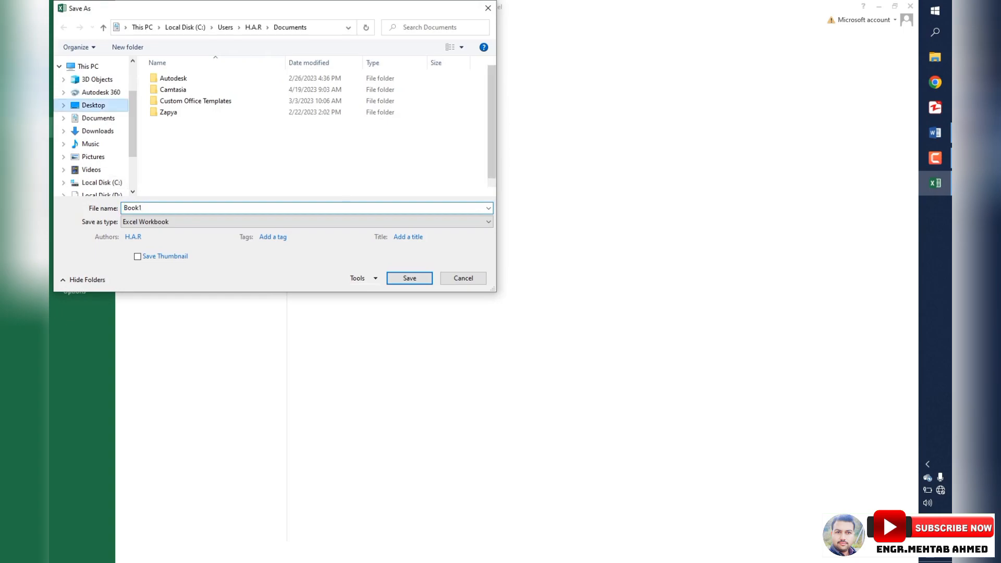
pyautogui.click(409, 279)
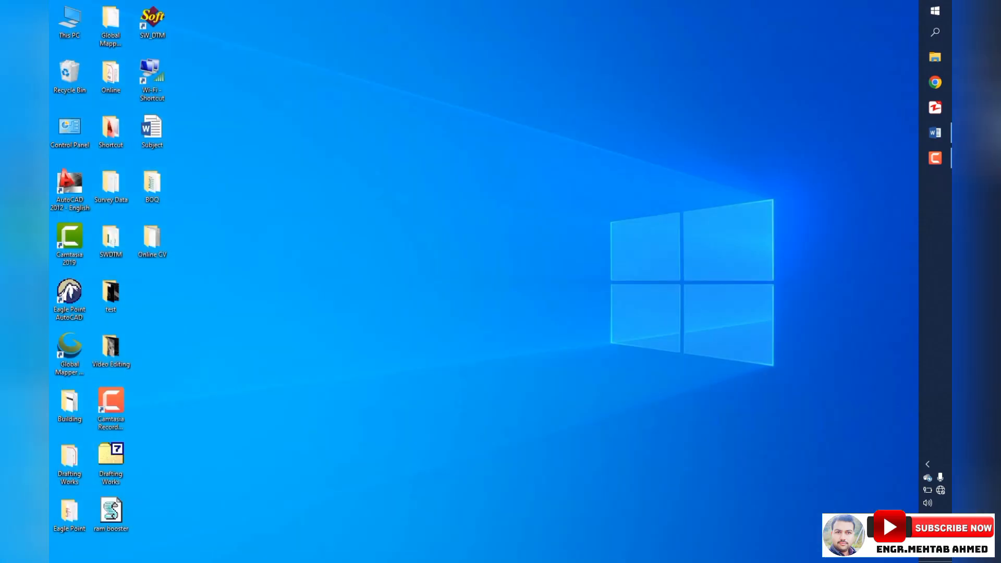
# Step: Create a new Microsoft Excel Worksheet file on the Windows desktop and name it Test-1
pyautogui.rightClick(383, 255)
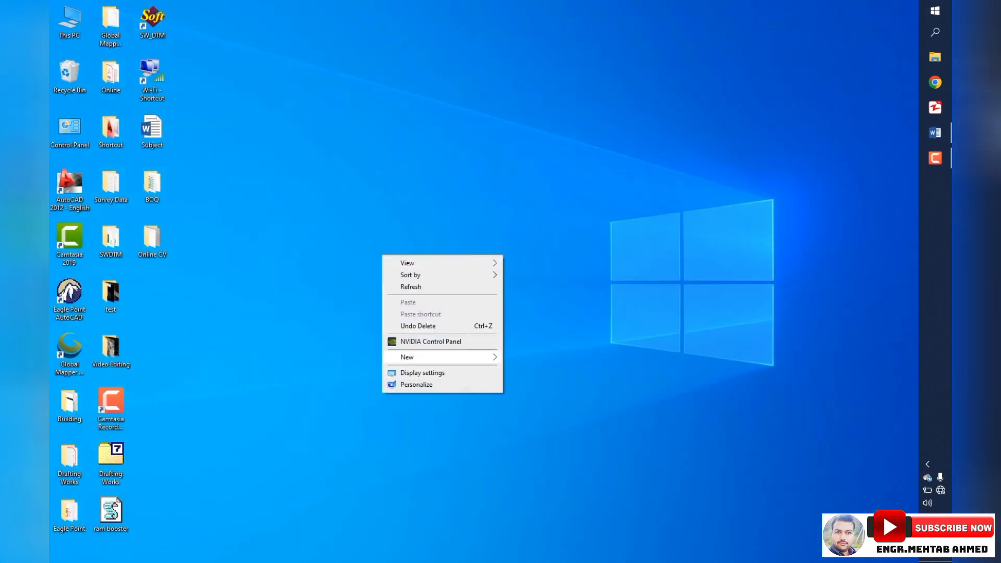
pyautogui.moveTo(442, 358)
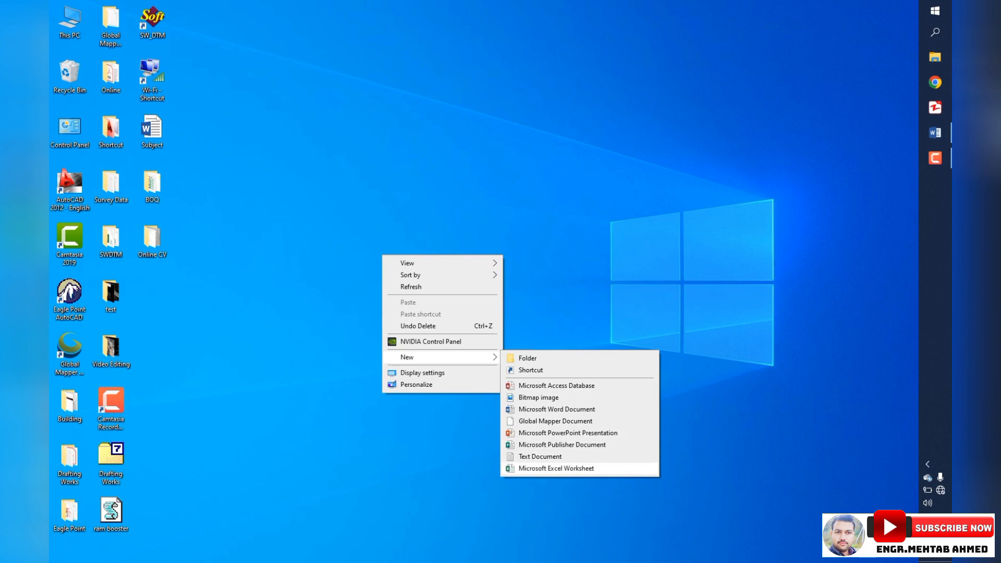
pyautogui.press('Return')
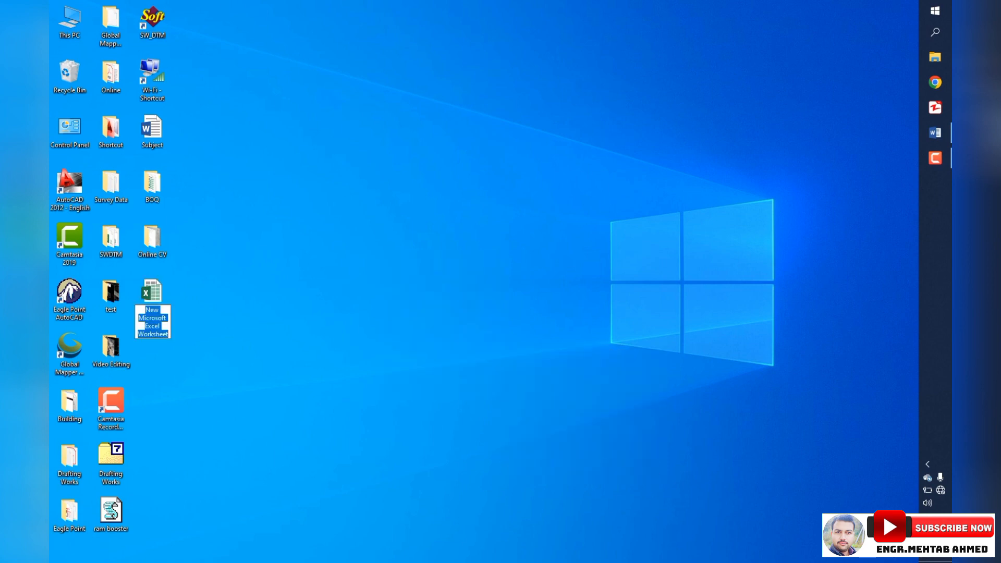
pyautogui.write('Test')
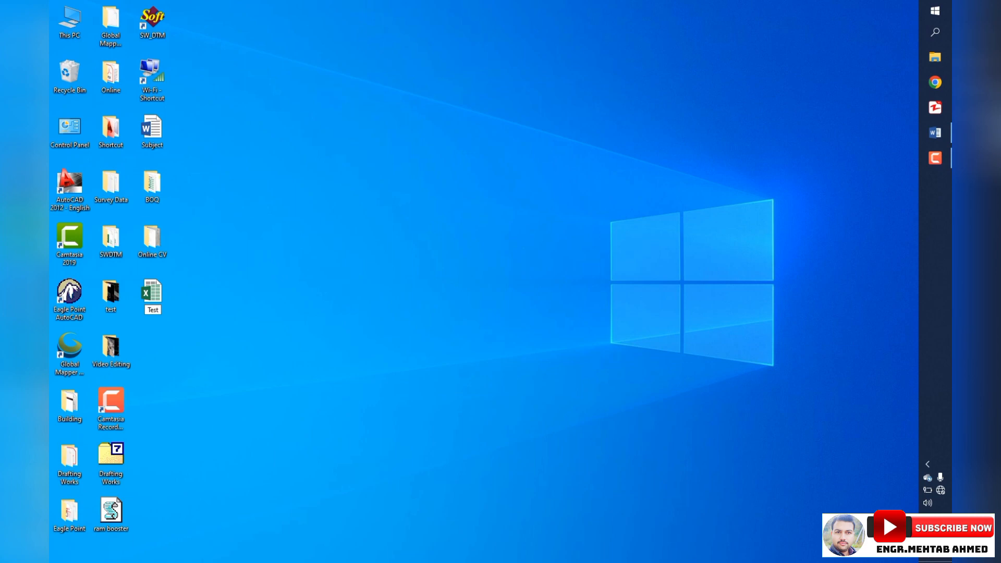
pyautogui.write('-1')
pyautogui.press('Return')
# Step: Open the Test-1 workbook from the desktop, close it and open it again
pyautogui.press('Return')
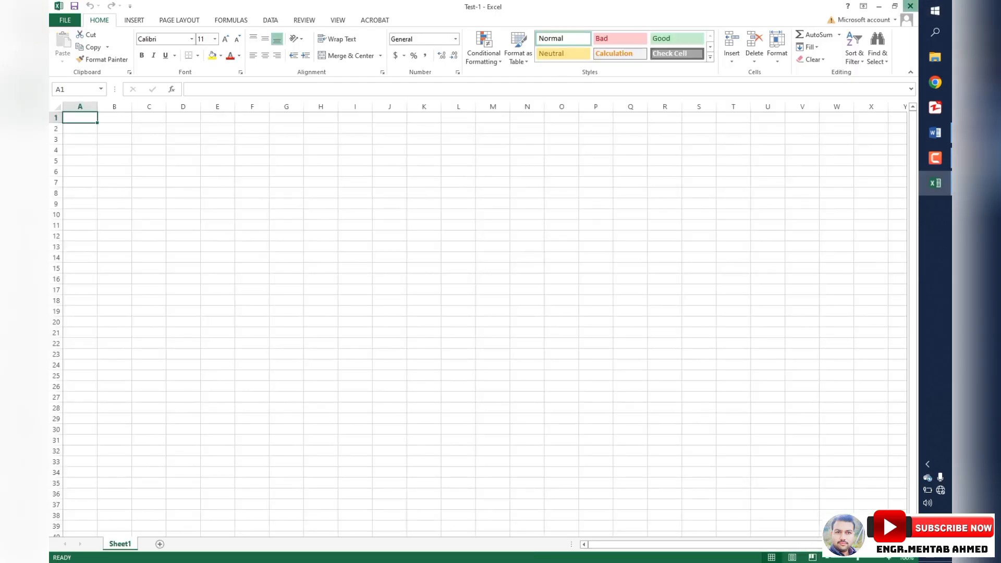
pyautogui.click(912, 5)
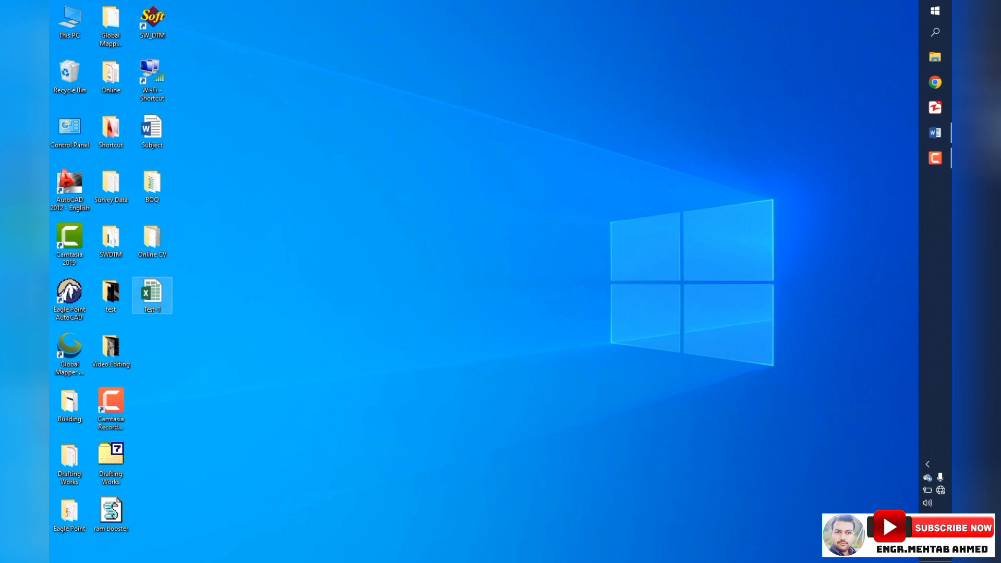
pyautogui.rightClick(153, 300)
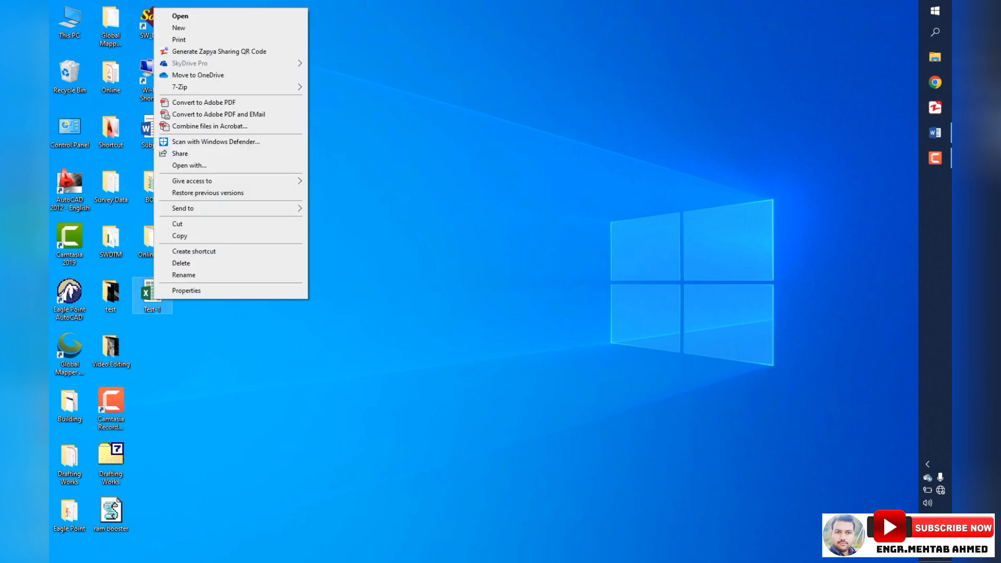
pyautogui.click(180, 16)
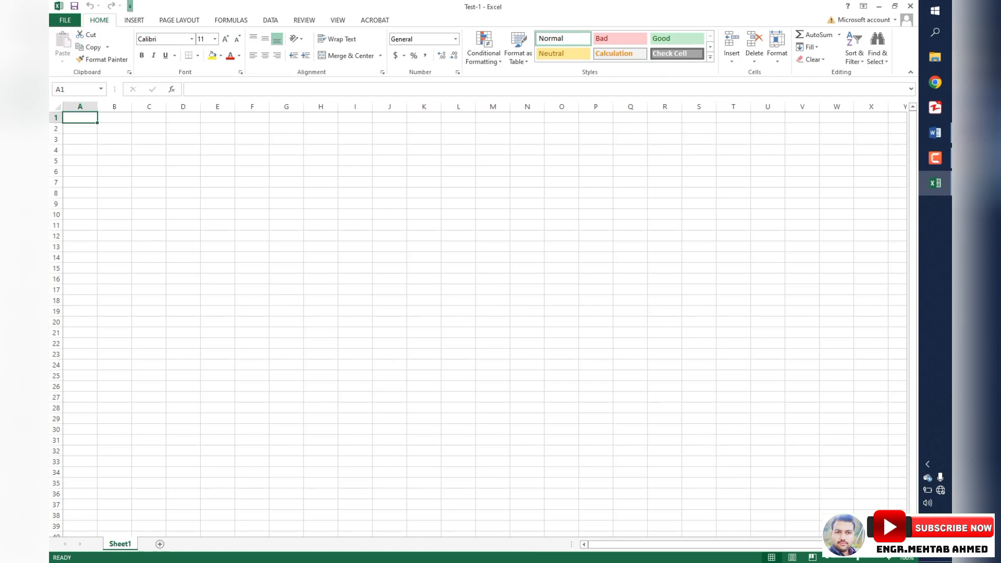
# Step: Look through the Quick Access Toolbar customization options and the ribbon commands from Insert to Acrobat, ending at Home
pyautogui.click(130, 5)
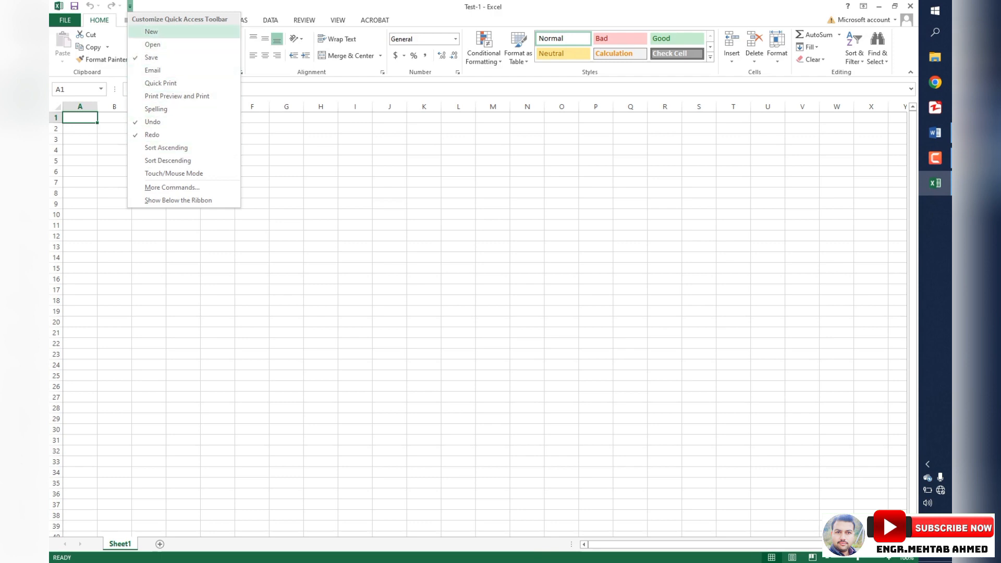
pyautogui.press('Escape')
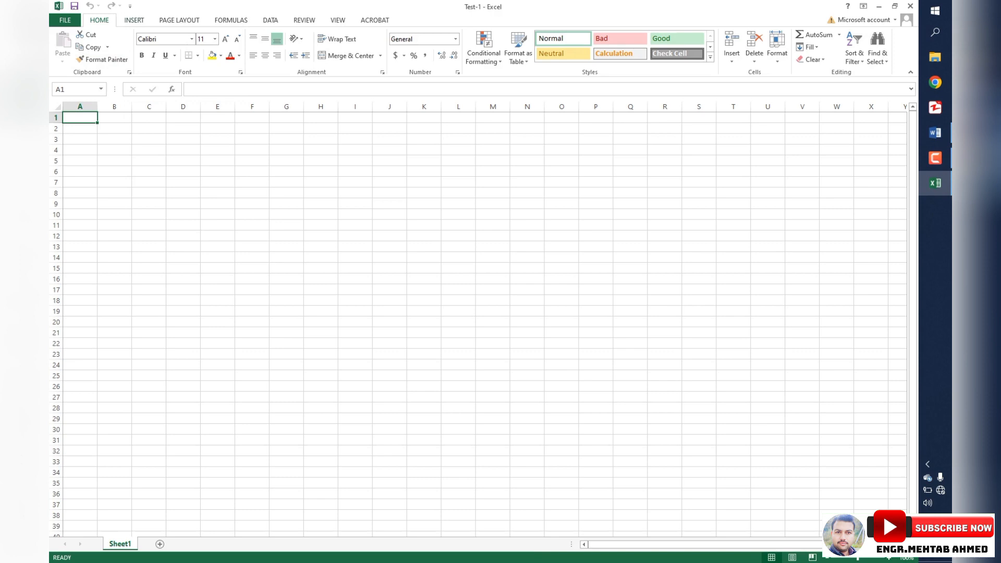
pyautogui.click(134, 21)
pyautogui.click(179, 21)
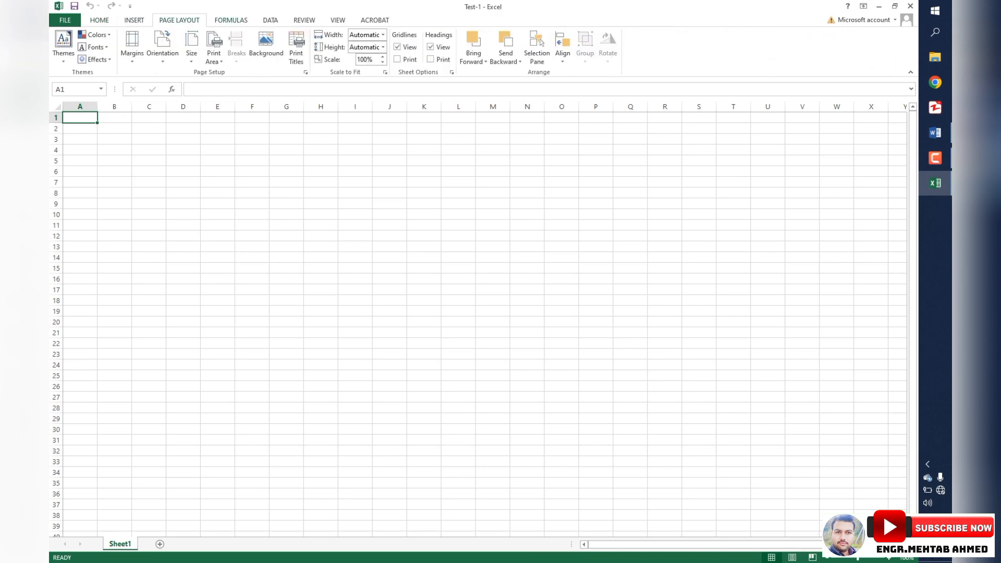
pyautogui.click(231, 20)
pyautogui.click(271, 20)
pyautogui.click(304, 20)
pyautogui.click(338, 20)
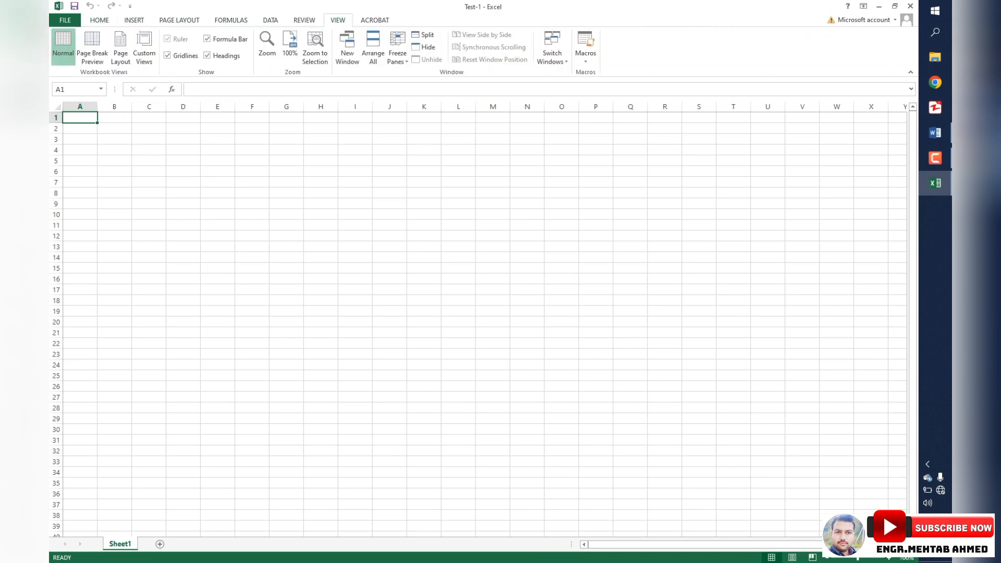
pyautogui.click(375, 20)
pyautogui.click(99, 20)
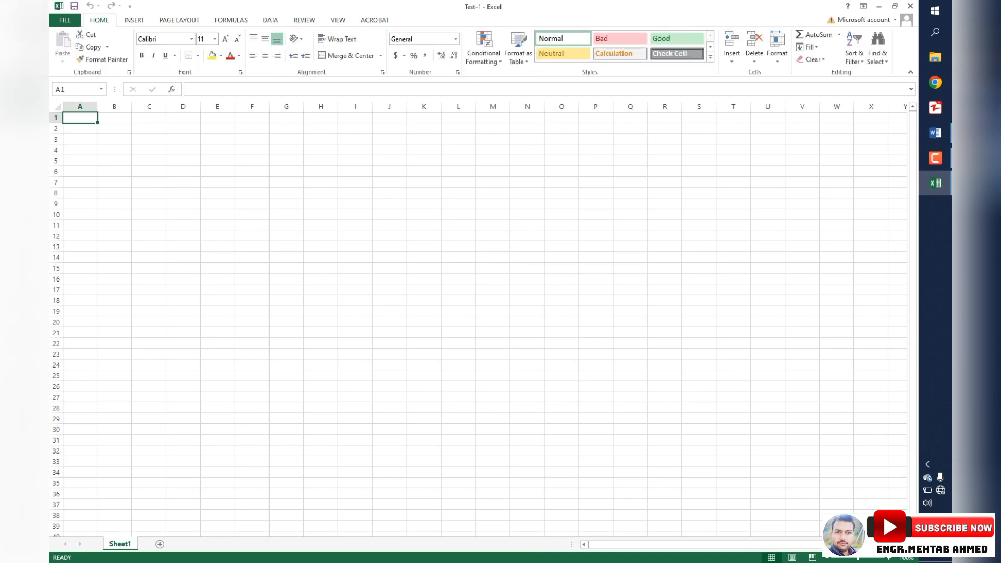
# Step: Highlight cells A1:W34 to show the worksheet grid, and reduce the selection to cell I22
pyautogui.moveTo(80, 118); pyautogui.dragTo(845, 472)
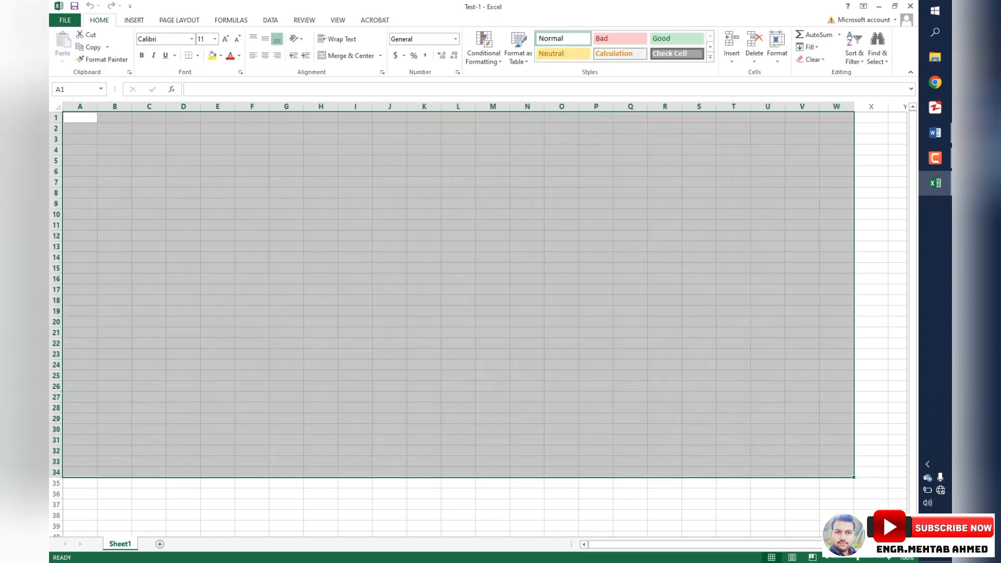
pyautogui.click(355, 343)
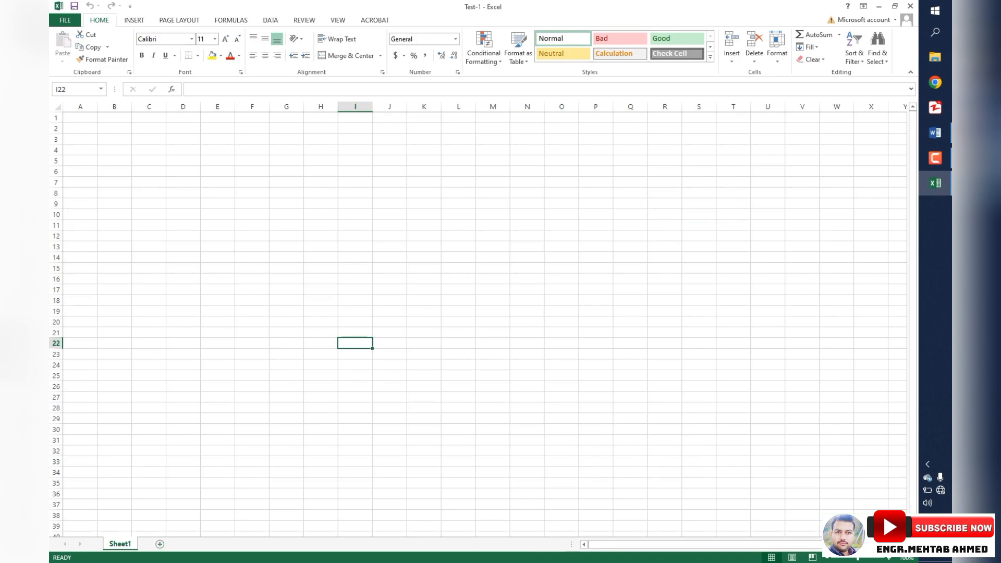
# Step: Add four new worksheets after Sheet1 and go back through the sheets
pyautogui.click(159, 544)
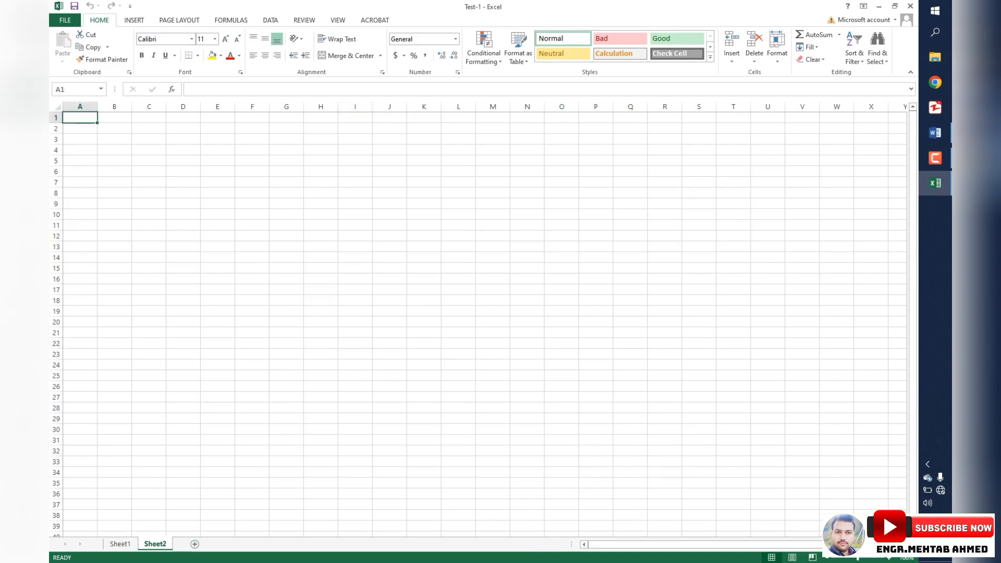
pyautogui.click(195, 544)
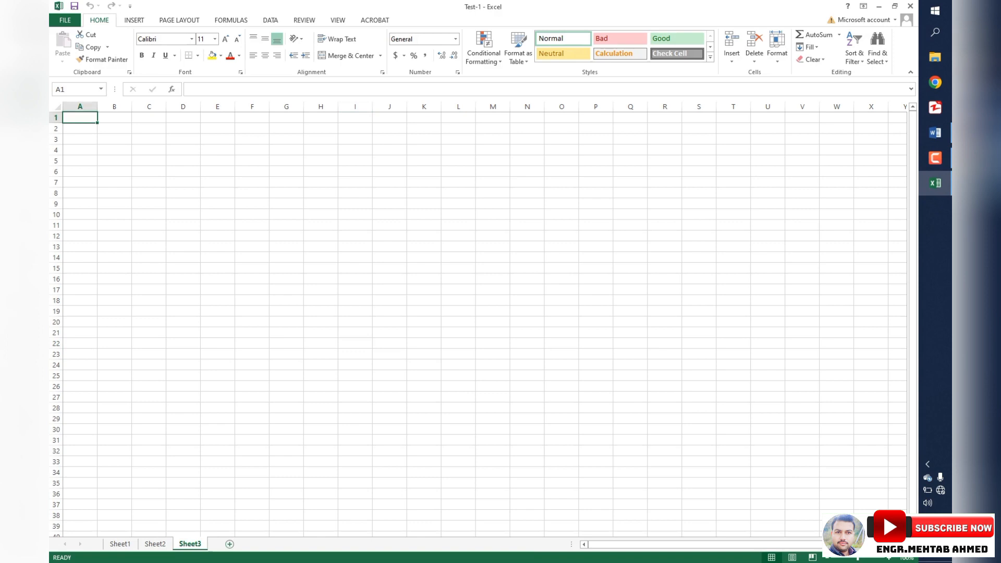
pyautogui.click(229, 544)
pyautogui.click(265, 544)
pyautogui.hotkey('ctrl', 'pageup')
pyautogui.hotkey('ctrl', 'pageup')
pyautogui.hotkey('ctrl', 'pageup')
pyautogui.hotkey('ctrl', 'pageup')
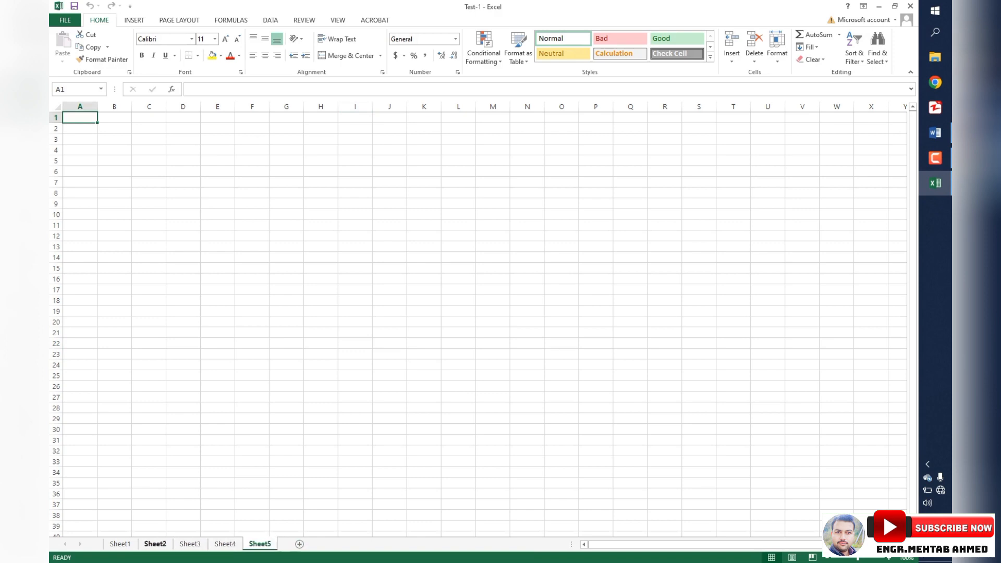
# Step: Delete Sheet1 and rename Sheet2 as gertewrtserter
pyautogui.rightClick(121, 545)
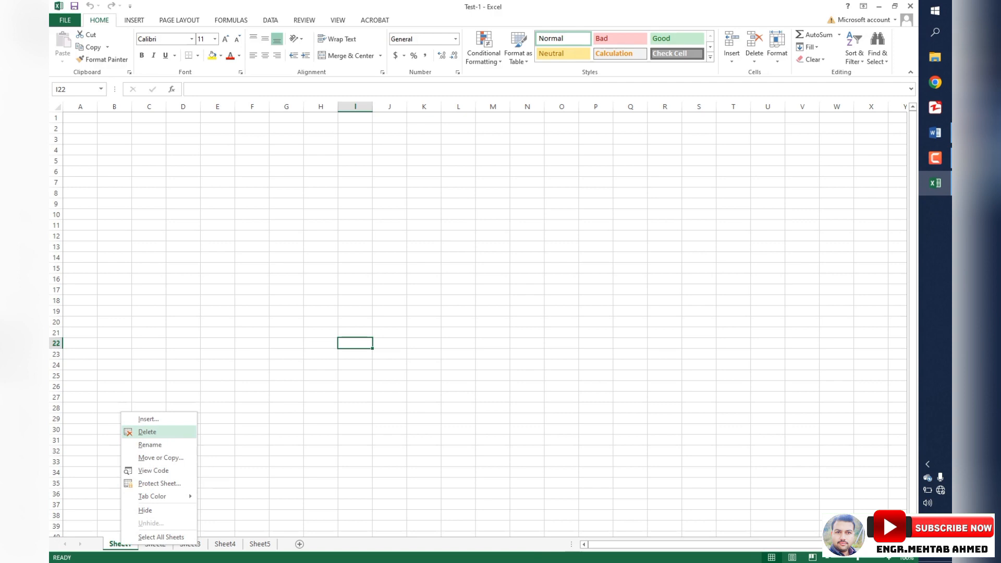
pyautogui.click(147, 432)
pyautogui.rightClick(125, 544)
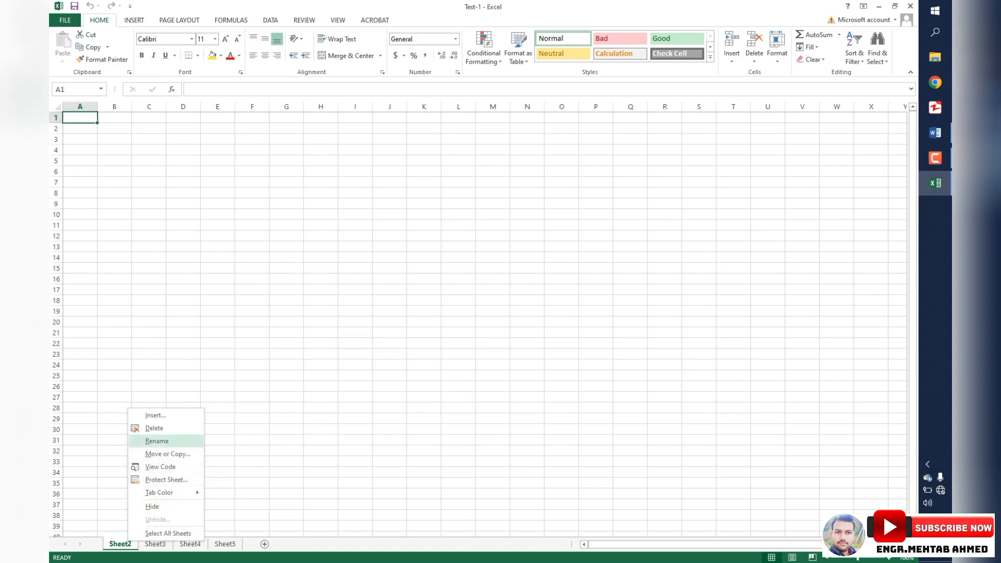
pyautogui.click(152, 441)
pyautogui.write('gertewrtserter')
pyautogui.click(287, 332)
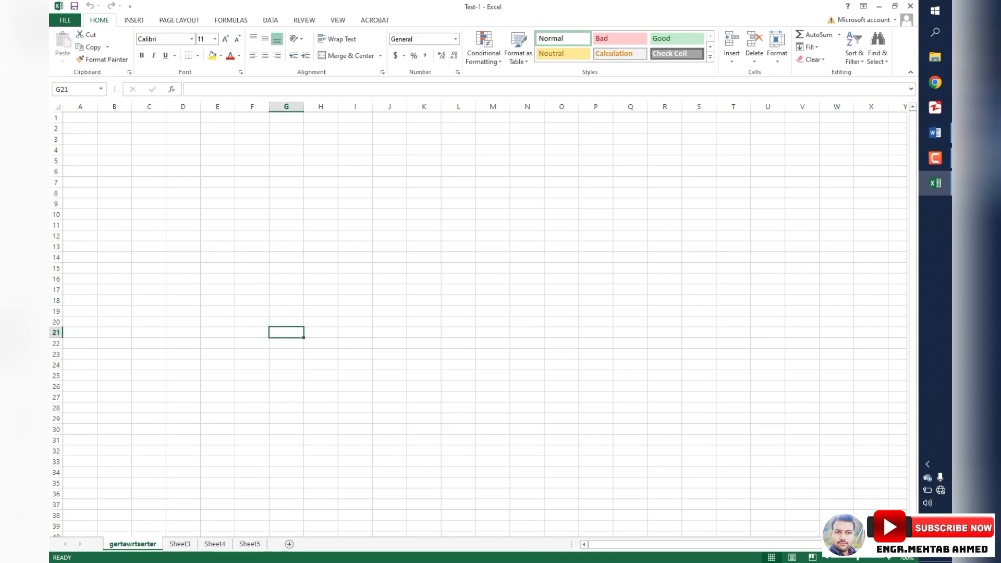
# Step: Widen all columns of the gertewrtserter sheet uniformly to about double their width
pyautogui.hotkey('ctrl', 'a')
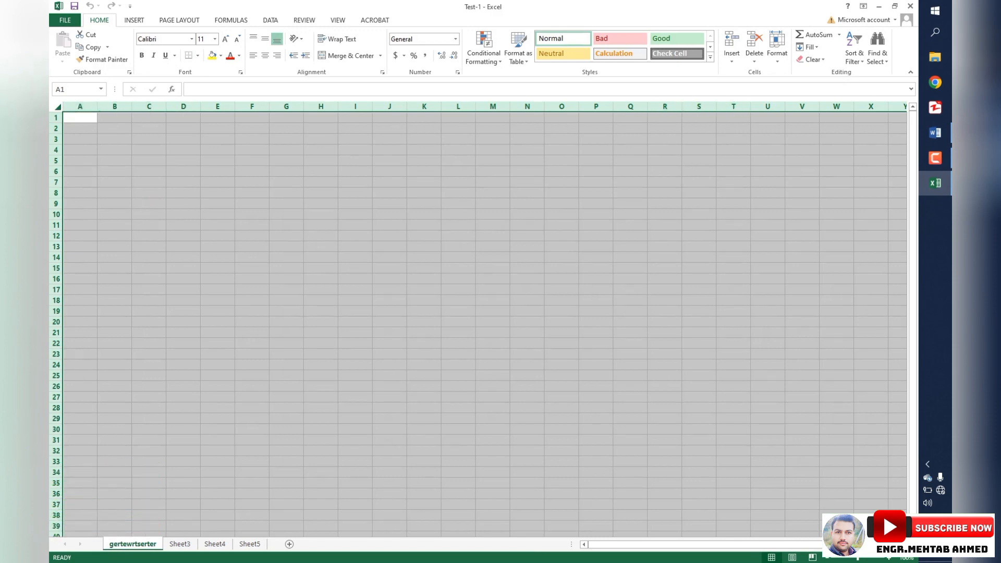
pyautogui.moveTo(235, 107); pyautogui.dragTo(266, 106)
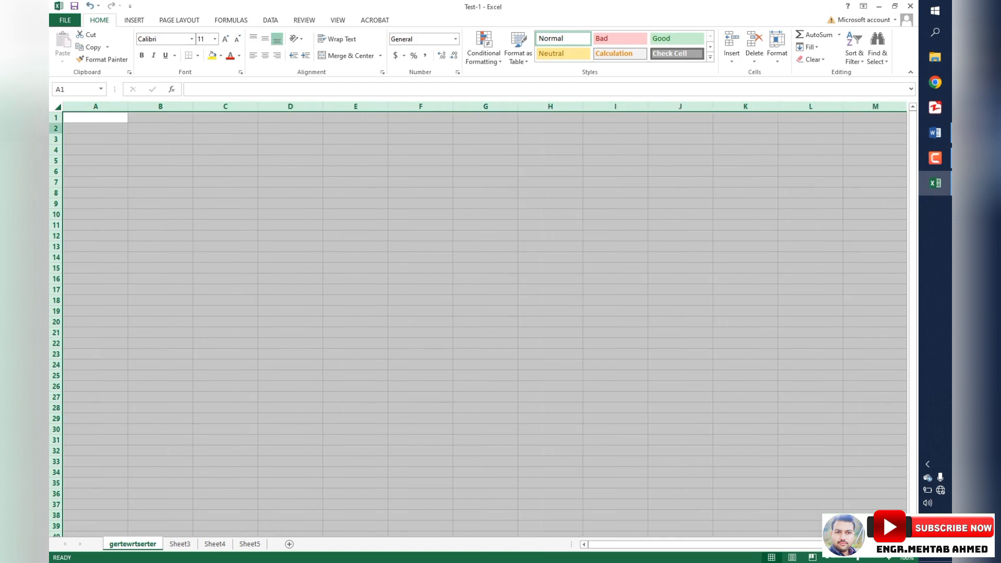
# Step: Increase the height of row 3 to about three times the standard row height
pyautogui.click(56, 139)
pyautogui.moveTo(55, 145); pyautogui.dragTo(56, 167)
pyautogui.click(290, 172)
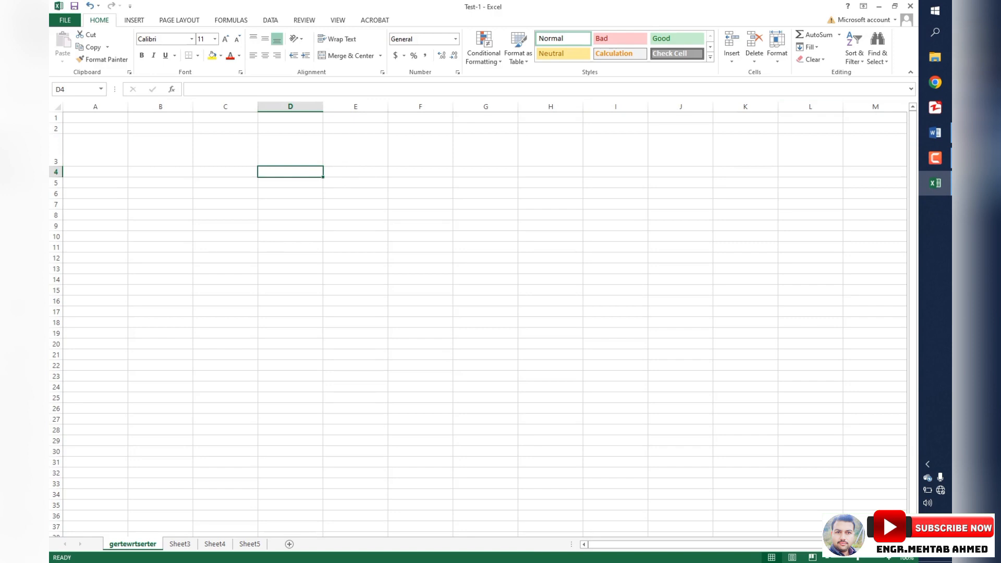
# Step: Check the Zoom magnification options and try enlarging and reducing the worksheet display
pyautogui.click(907, 558)
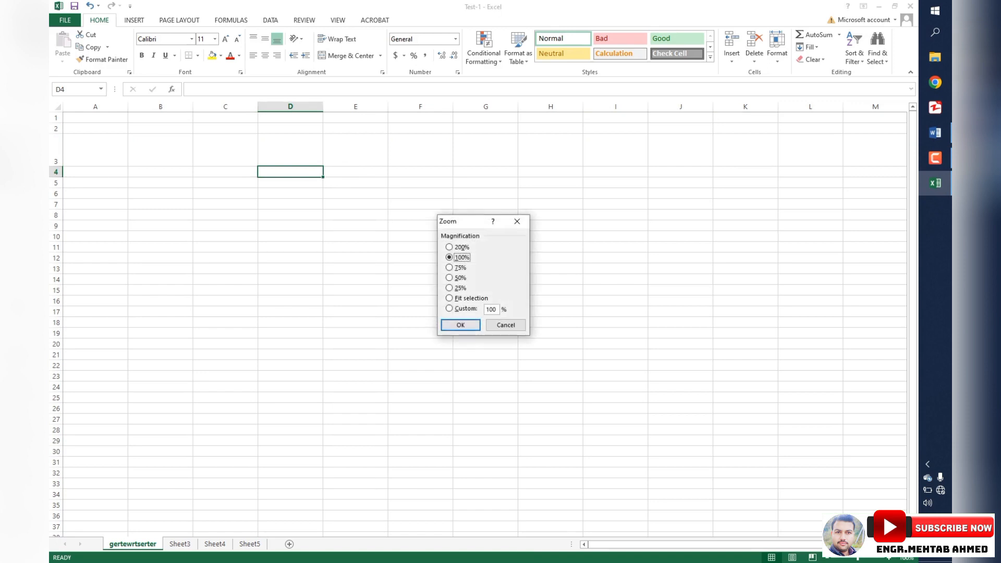
pyautogui.click(517, 221)
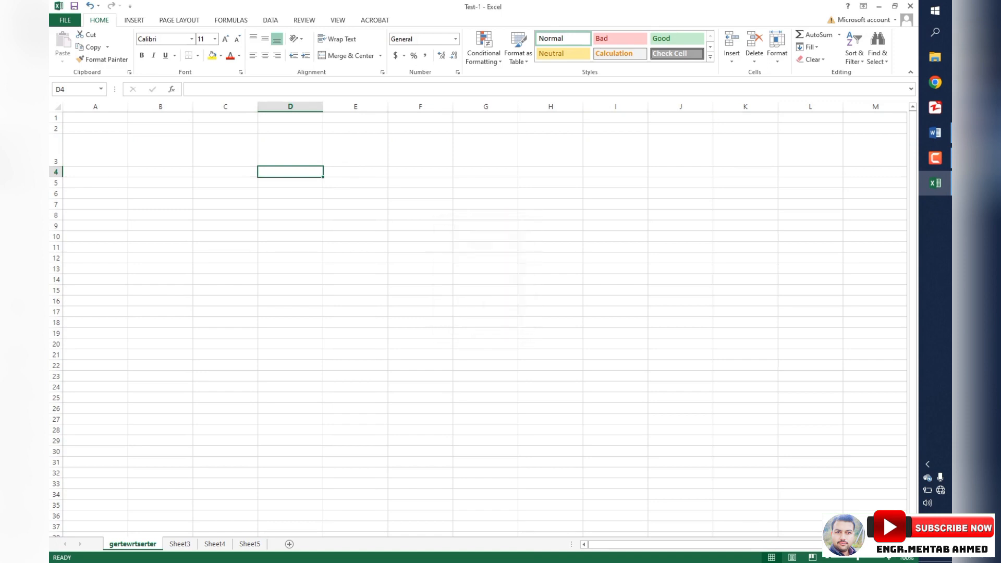
pyautogui.scroll(4, 478, 319)
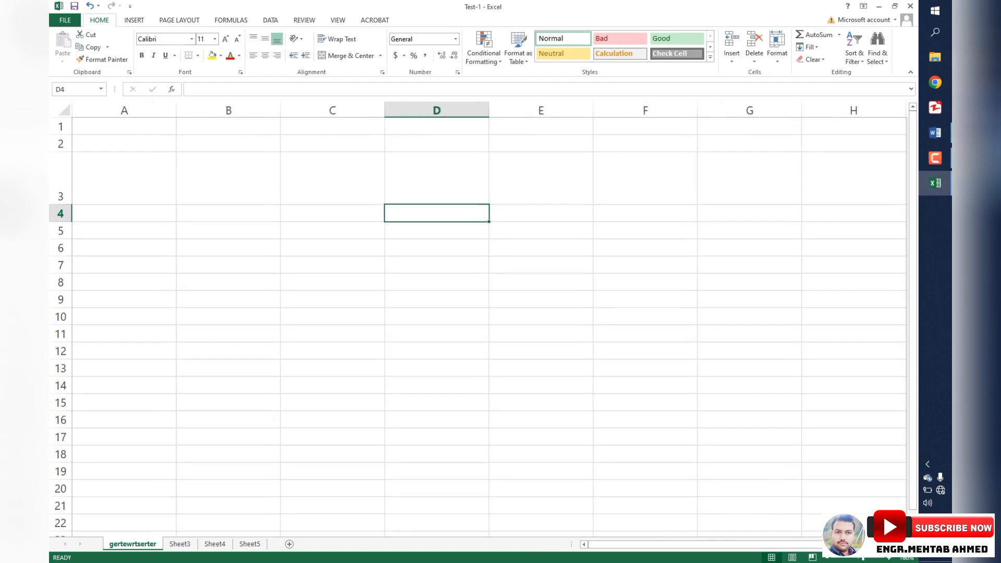
pyautogui.scroll(-5, 478, 320)
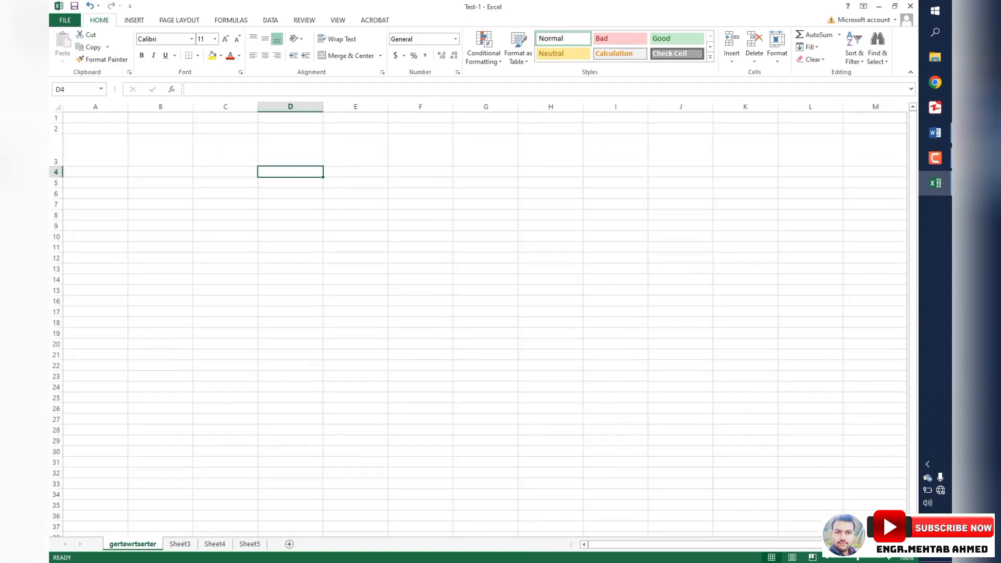
pyautogui.scroll(-1, 478, 320)
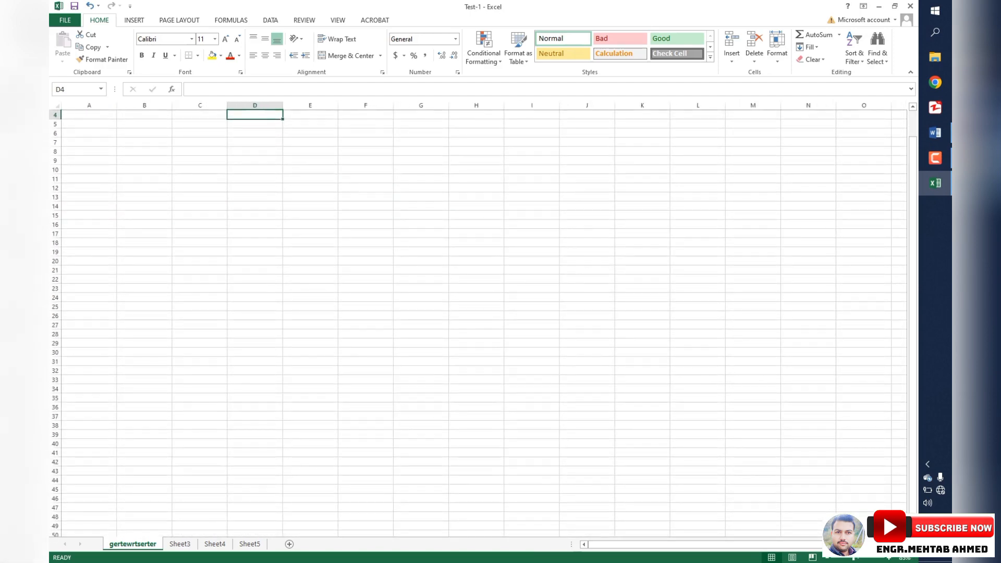
pyautogui.scroll(3, 478, 320)
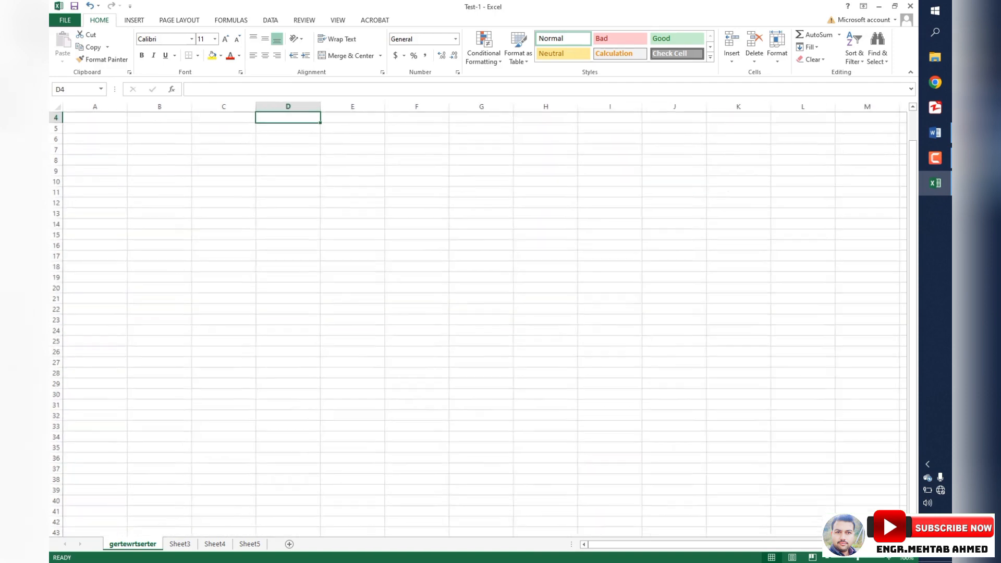
pyautogui.scroll(2, 478, 320)
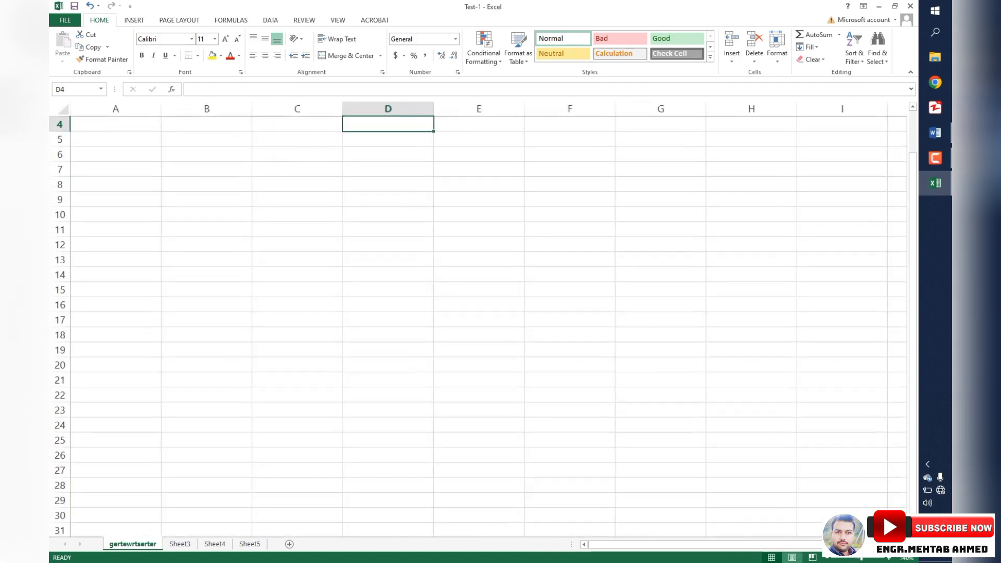
# Step: Preview the worksheet's page breaks, and return to Normal view with cell F14 selected
pyautogui.scroll(-5, 478, 319)
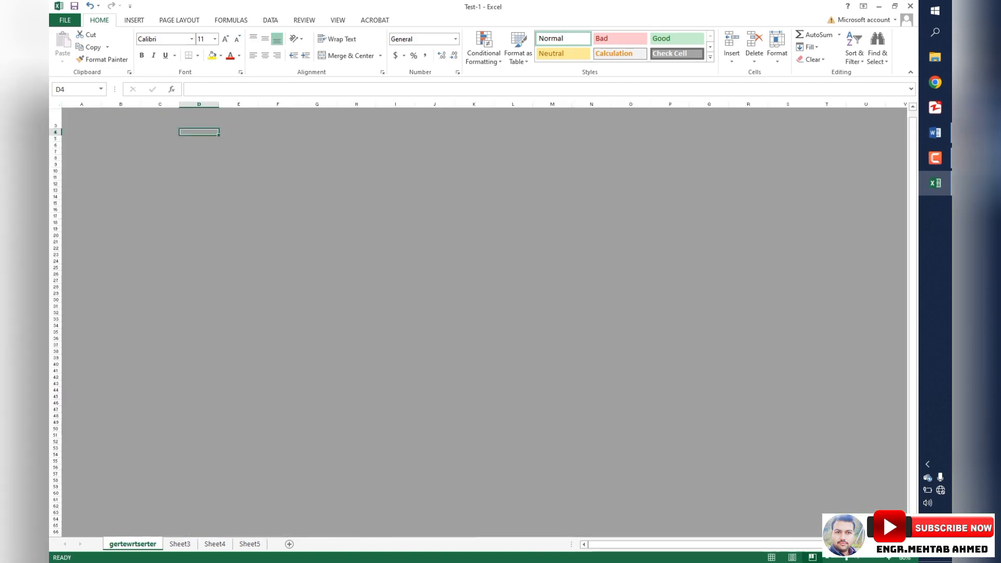
pyautogui.click(772, 557)
pyautogui.click(570, 351)
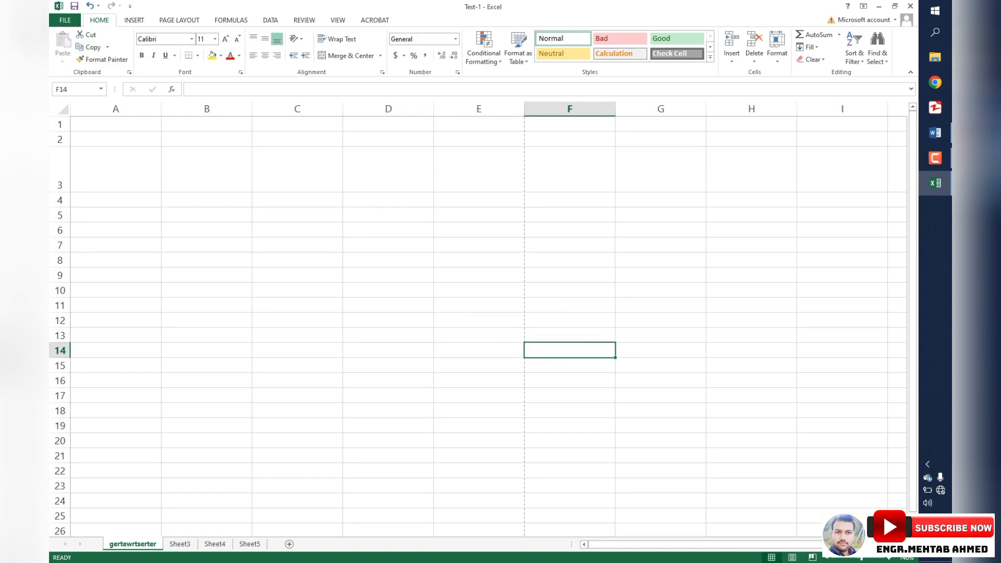
# Step: Look over the font and border options, and give cell F14 a yellow fill and a grey font colour
pyautogui.click(192, 39)
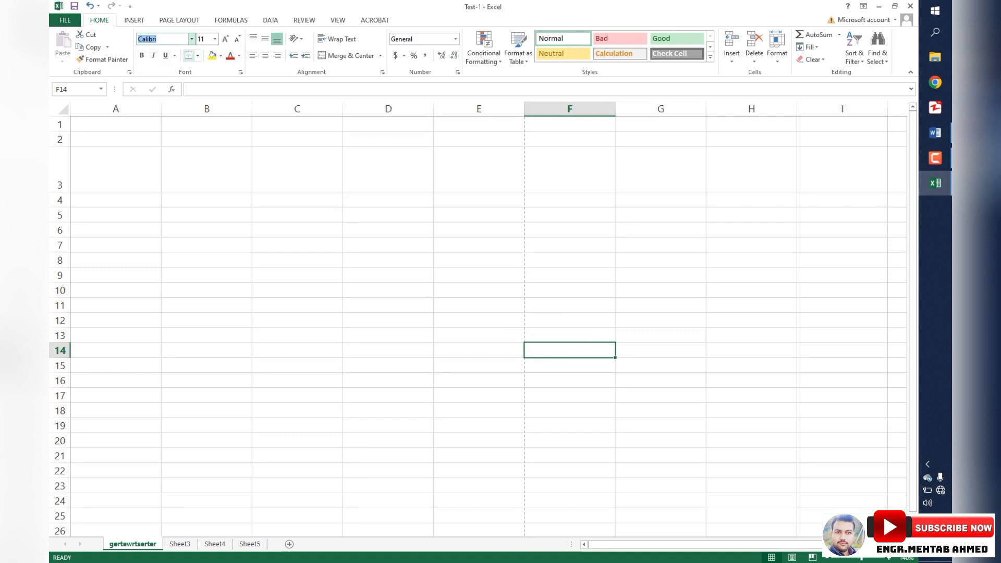
pyautogui.click(198, 55)
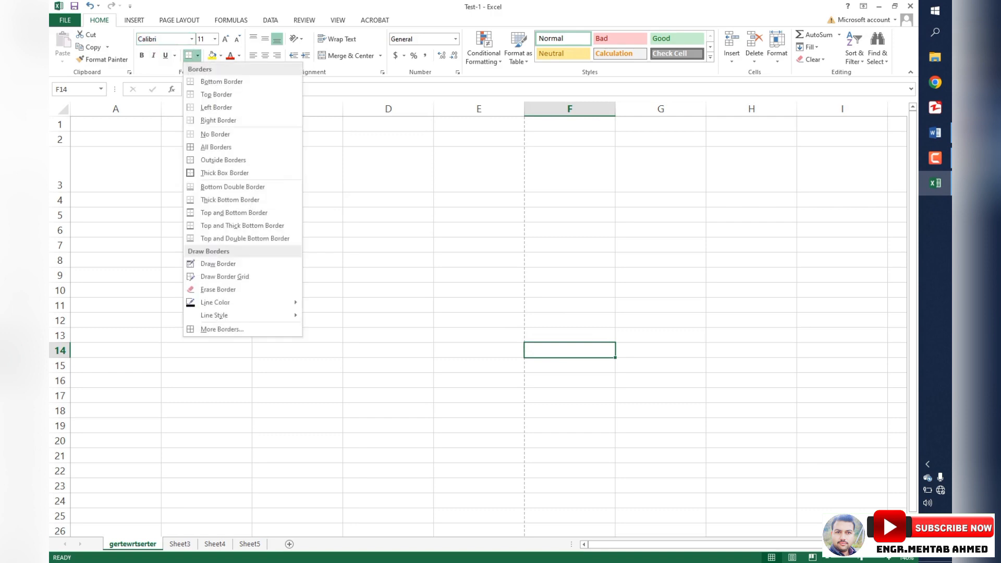
pyautogui.click(212, 55)
pyautogui.click(239, 55)
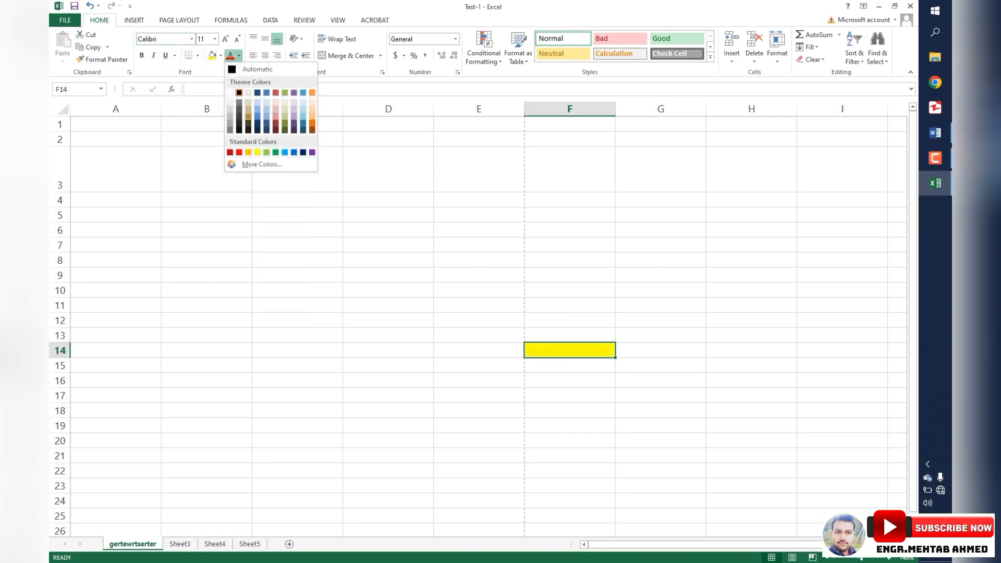
pyautogui.click(238, 102)
# Step: Enter dsf in cell F14 and select that cell again
pyautogui.write('dsf')
pyautogui.press('Return')
pyautogui.press('Return')
pyautogui.press('Up')
pyautogui.press('Up')
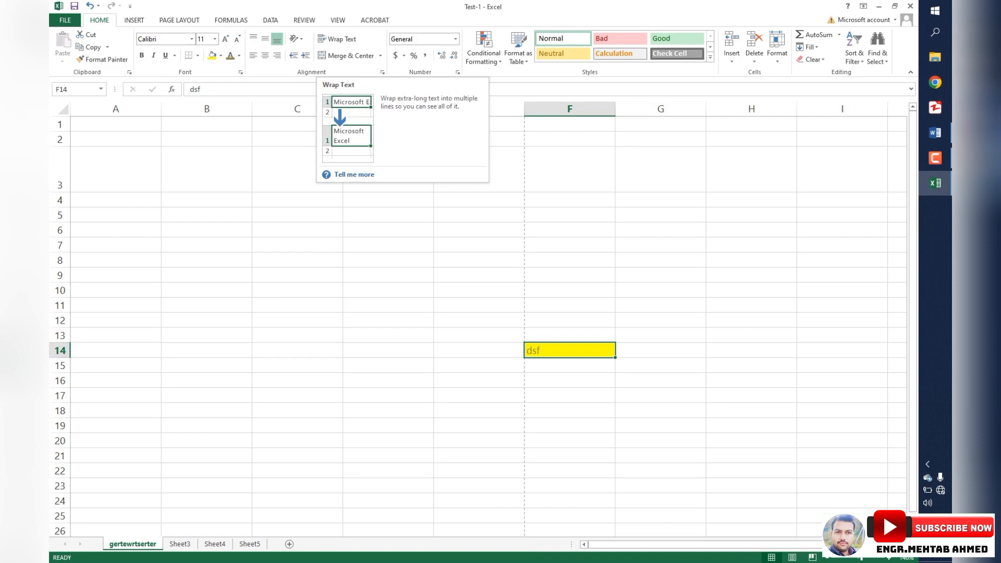
# Step: With cell C7 selected, examine the number formats, the Insert Function list and the sort and filter options
pyautogui.click(297, 246)
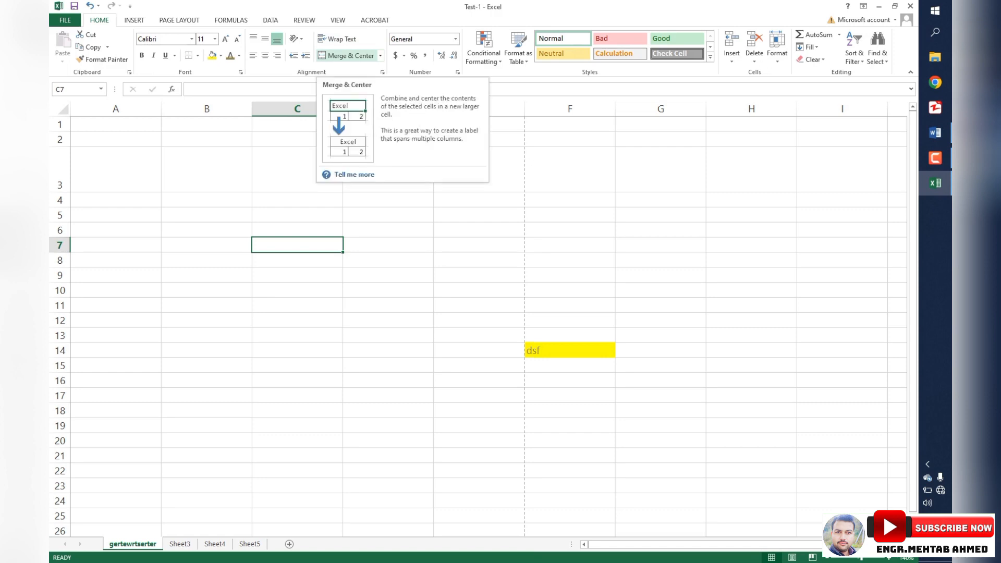
pyautogui.click(456, 39)
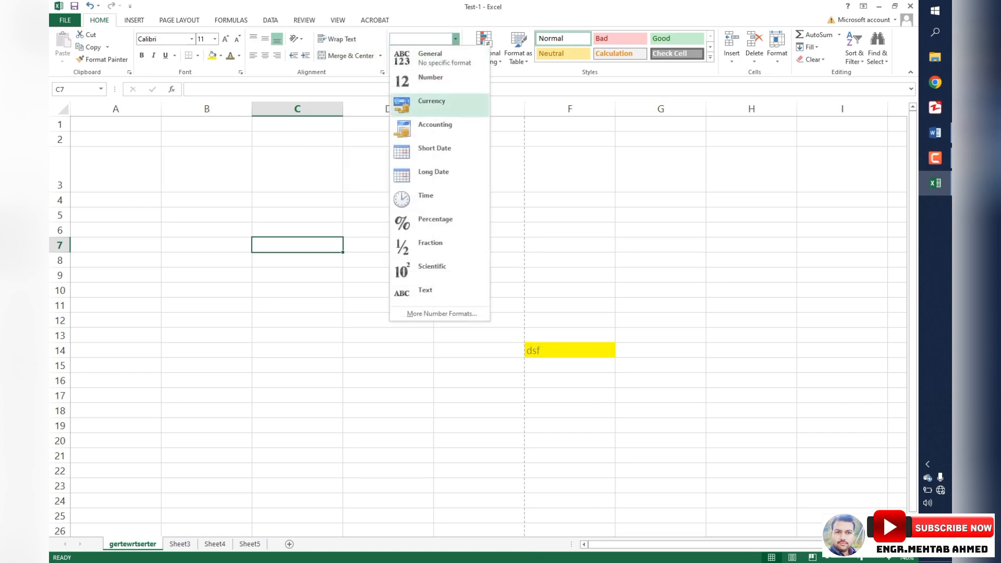
pyautogui.click(455, 38)
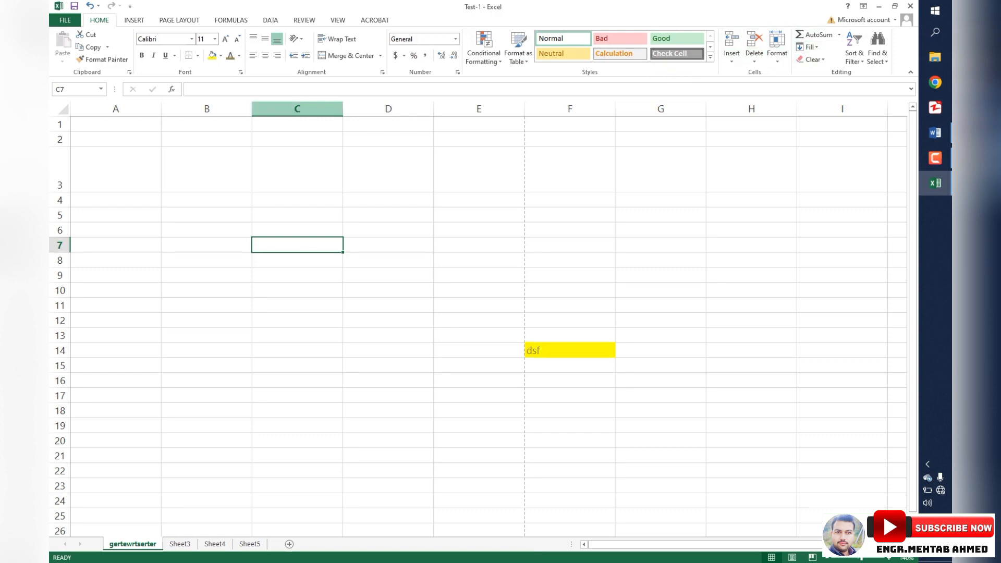
pyautogui.hotkey('shift', 'F3')
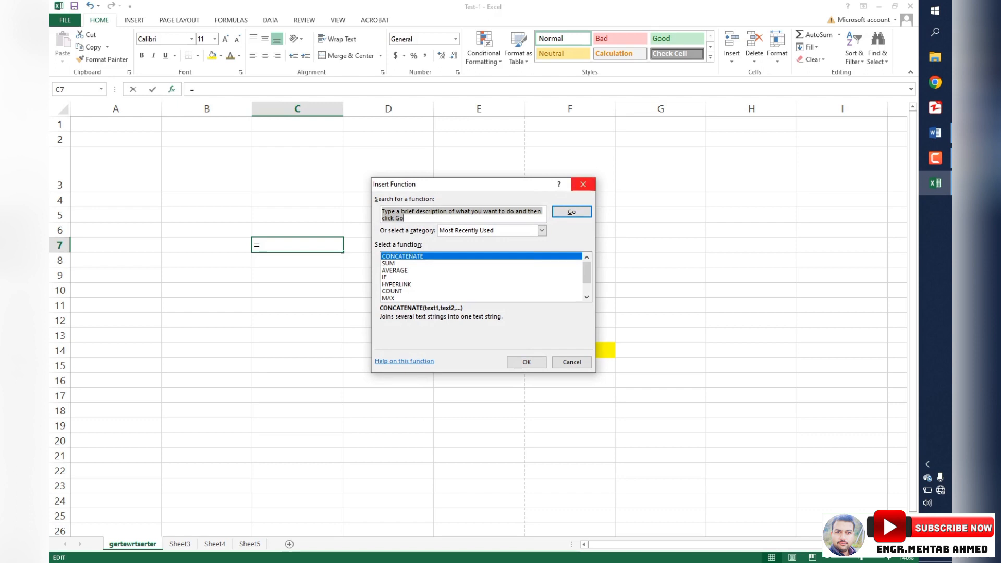
pyautogui.click(583, 185)
pyautogui.click(854, 52)
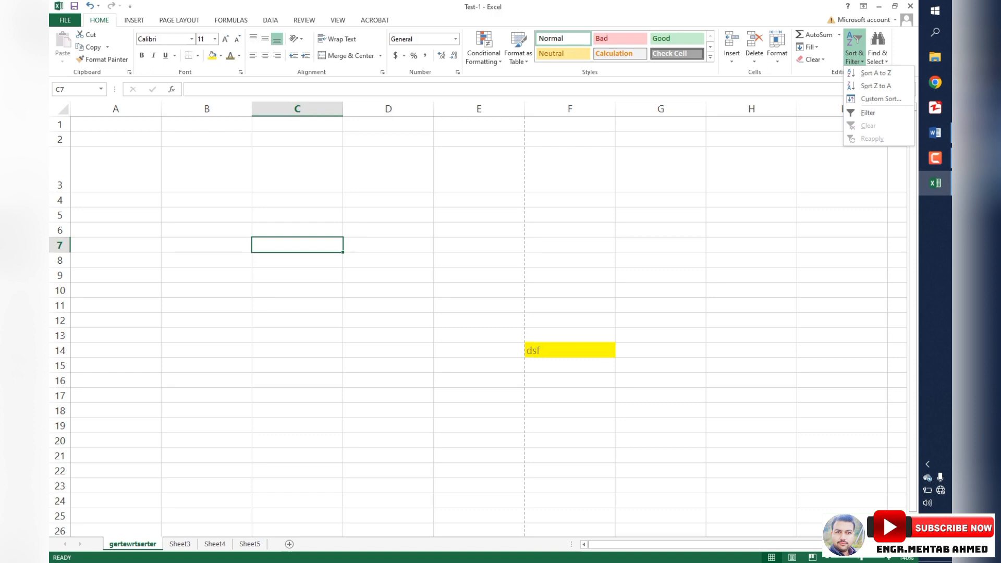
# Step: Examine the commands for inserting objects and shapes, setting the page size, building formulas and handling data
pyautogui.click(134, 21)
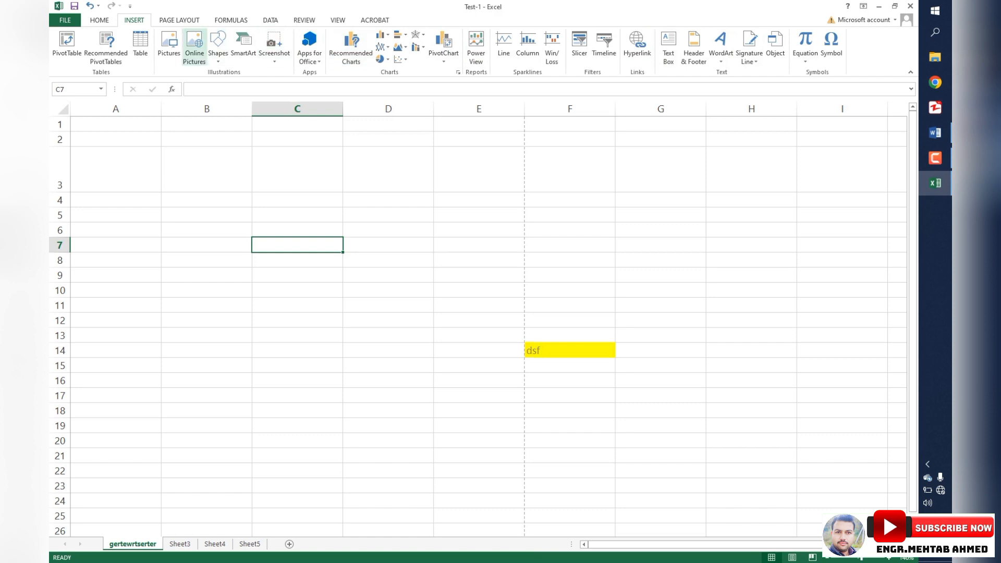
pyautogui.click(217, 46)
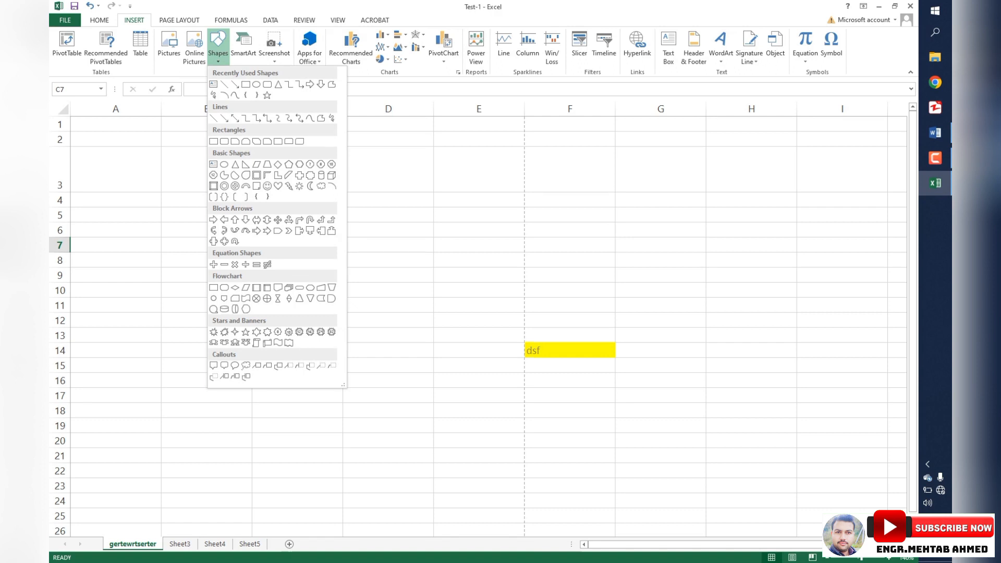
pyautogui.click(180, 20)
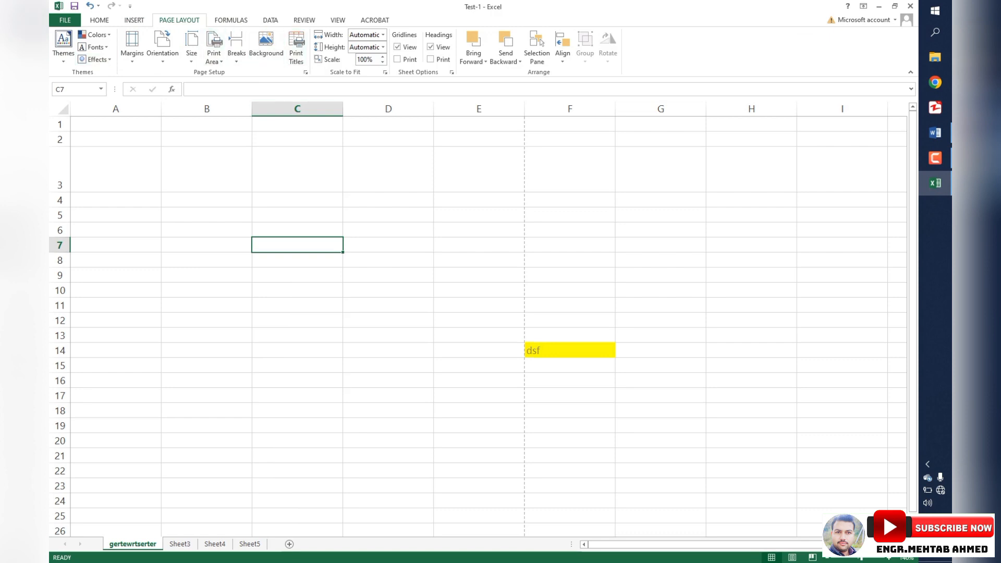
pyautogui.click(191, 47)
pyautogui.click(192, 47)
pyautogui.scroll(-1, 163, 47)
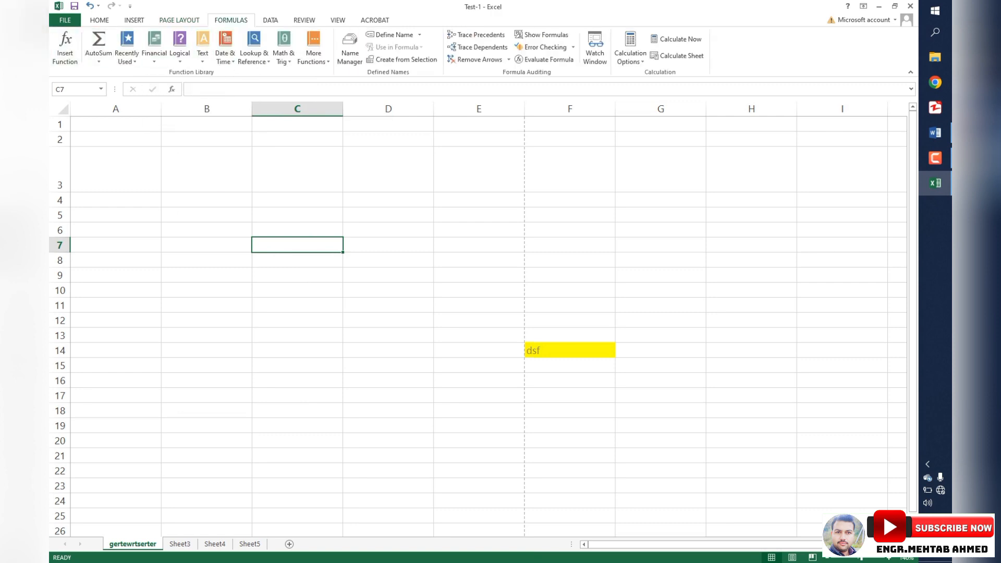
pyautogui.scroll(-1, 163, 47)
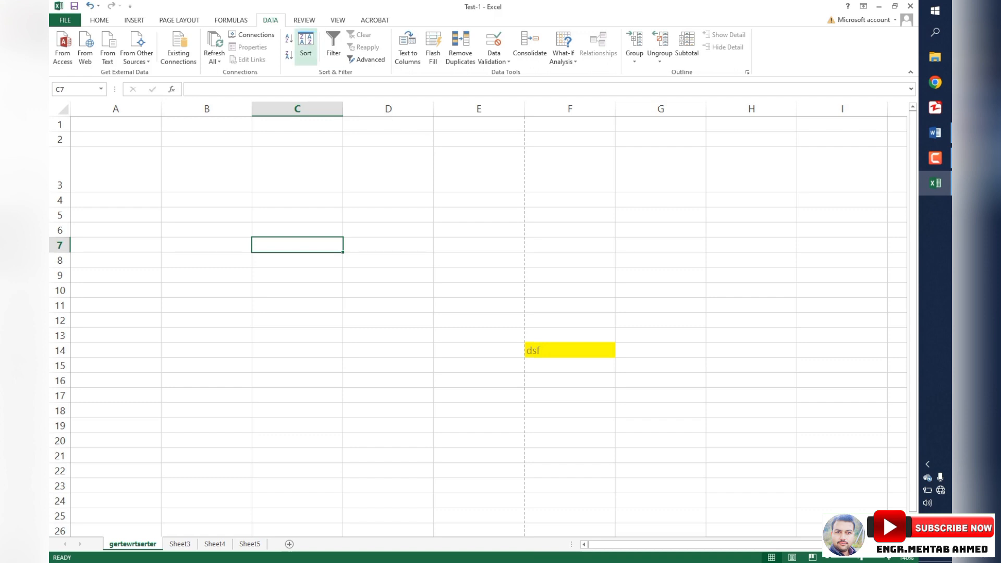
# Step: Examine the commands for reviewing and protection, window display and PDF creation, and return to the basic formatting commands
pyautogui.click(304, 20)
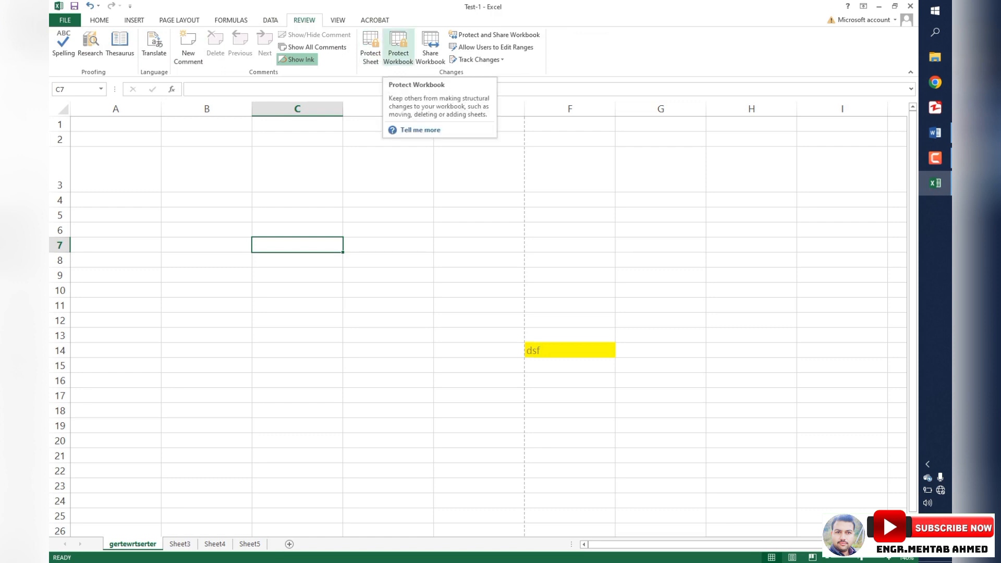
pyautogui.click(570, 351)
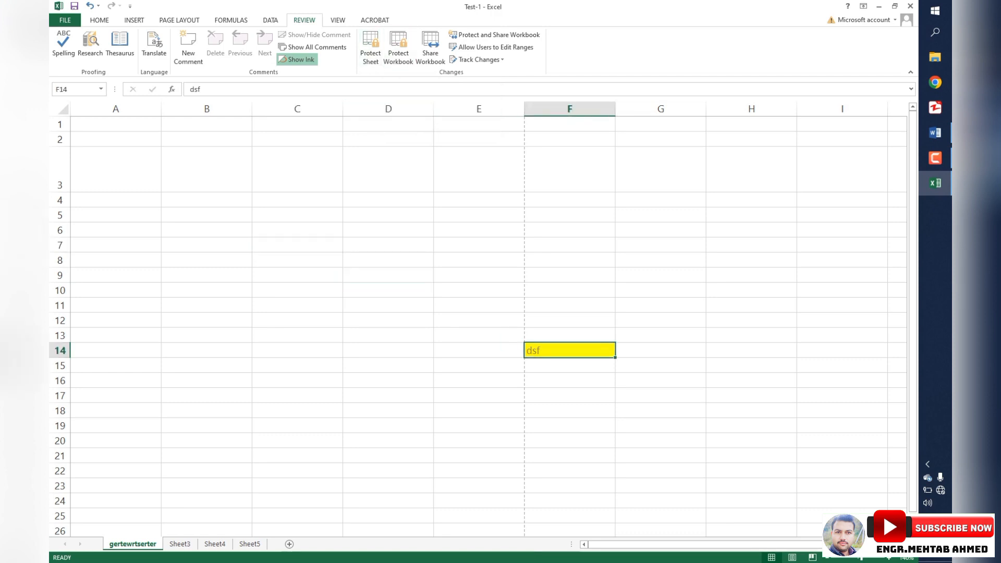
pyautogui.click(338, 20)
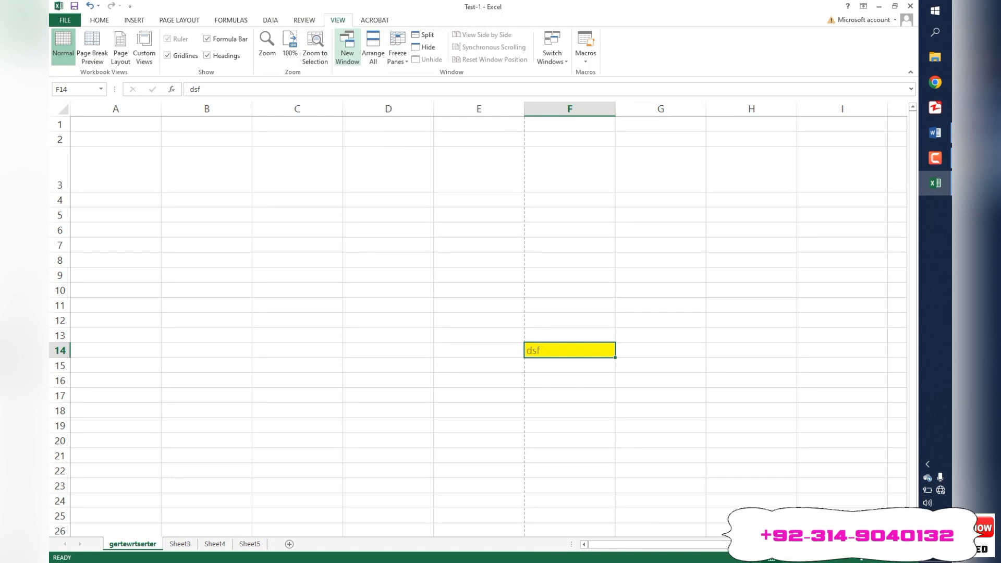
pyautogui.click(375, 20)
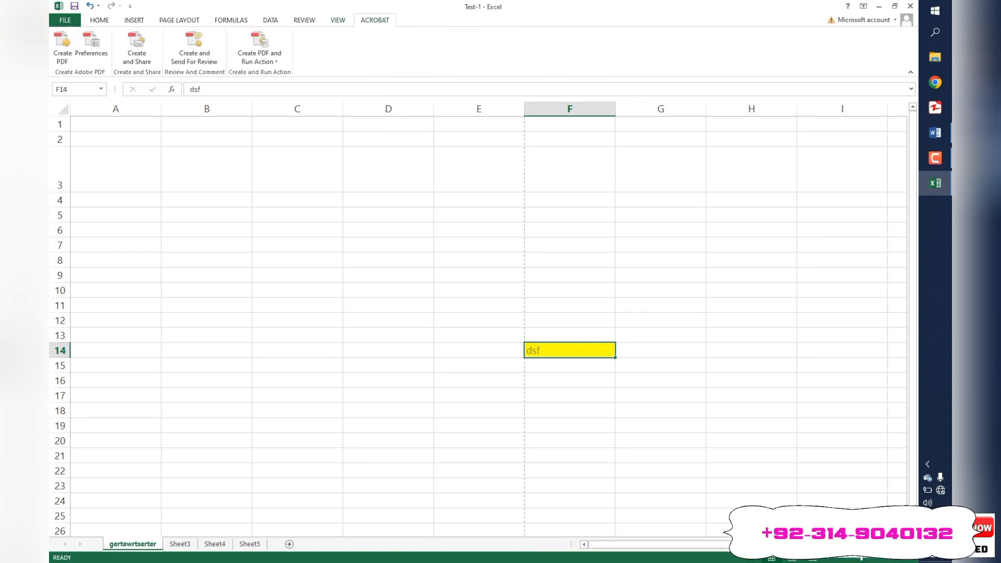
pyautogui.click(305, 20)
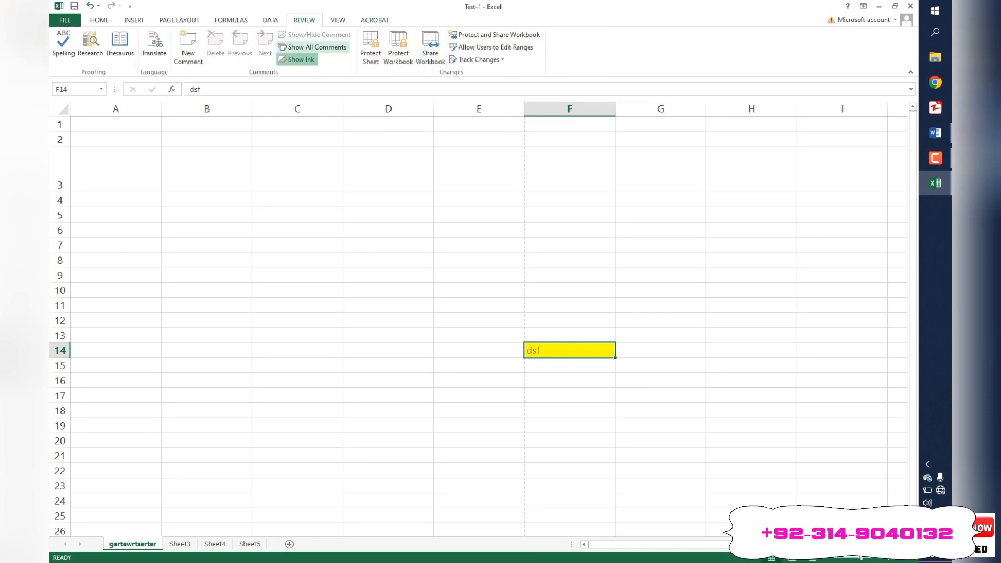
pyautogui.click(338, 20)
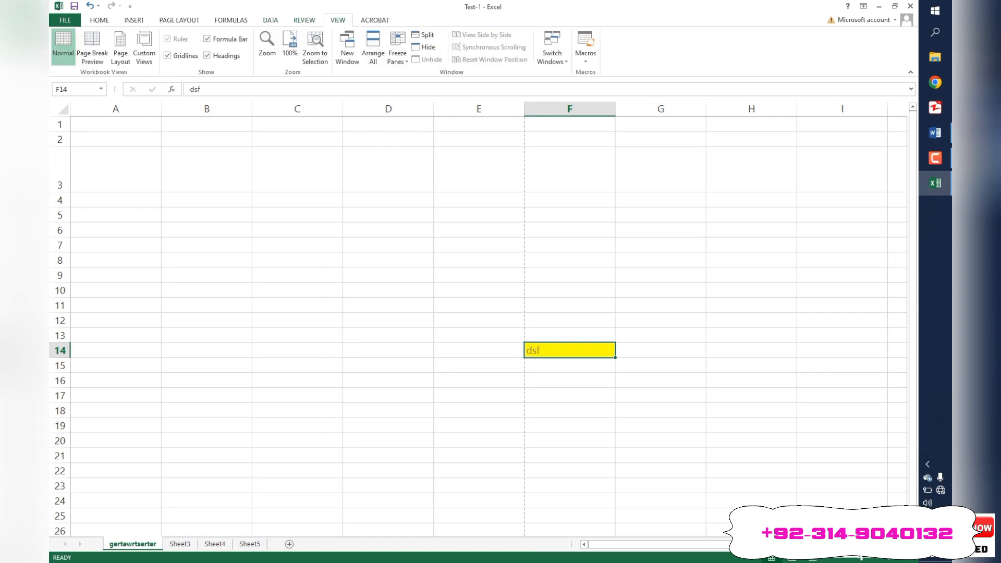
pyautogui.click(375, 20)
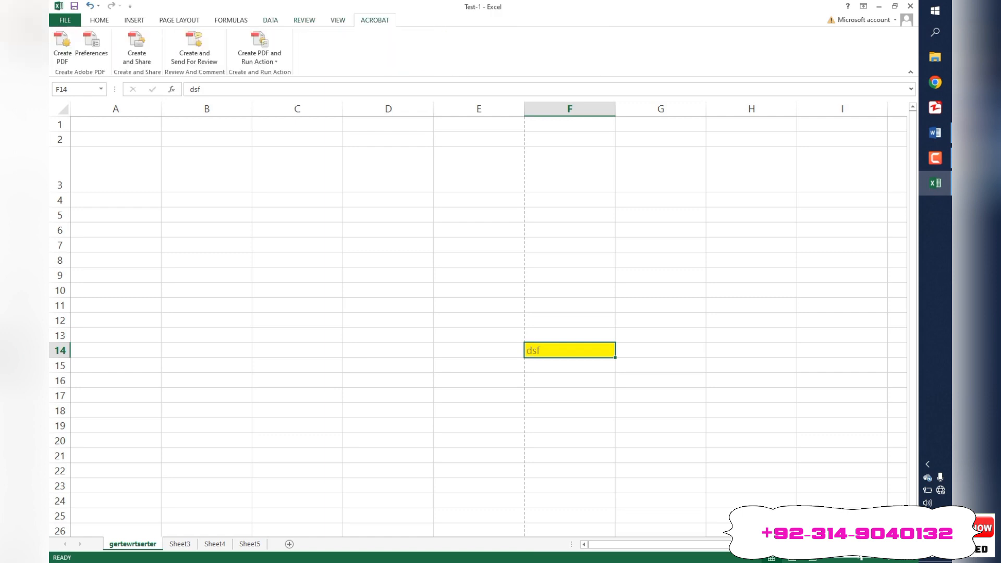
pyautogui.click(297, 276)
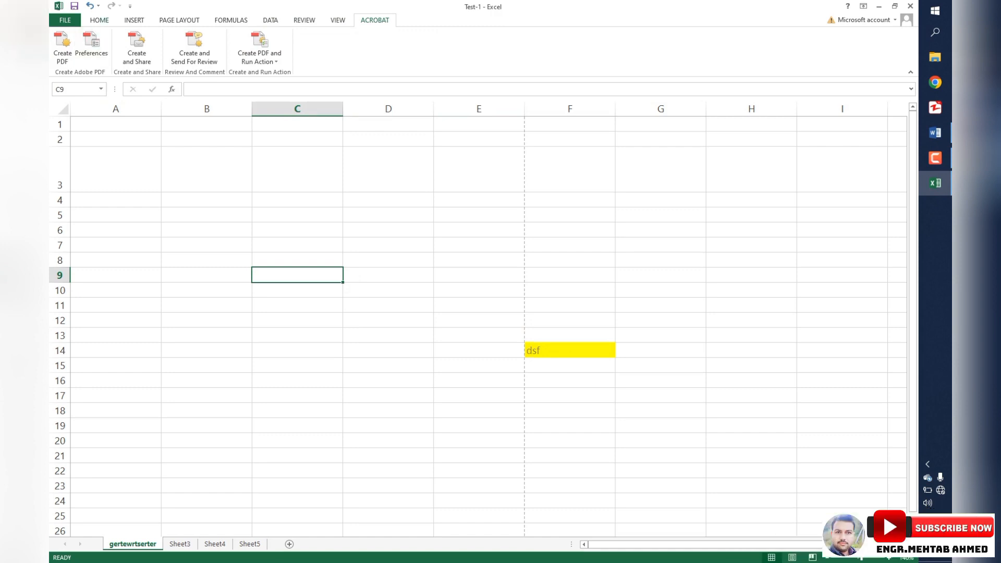
pyautogui.click(99, 19)
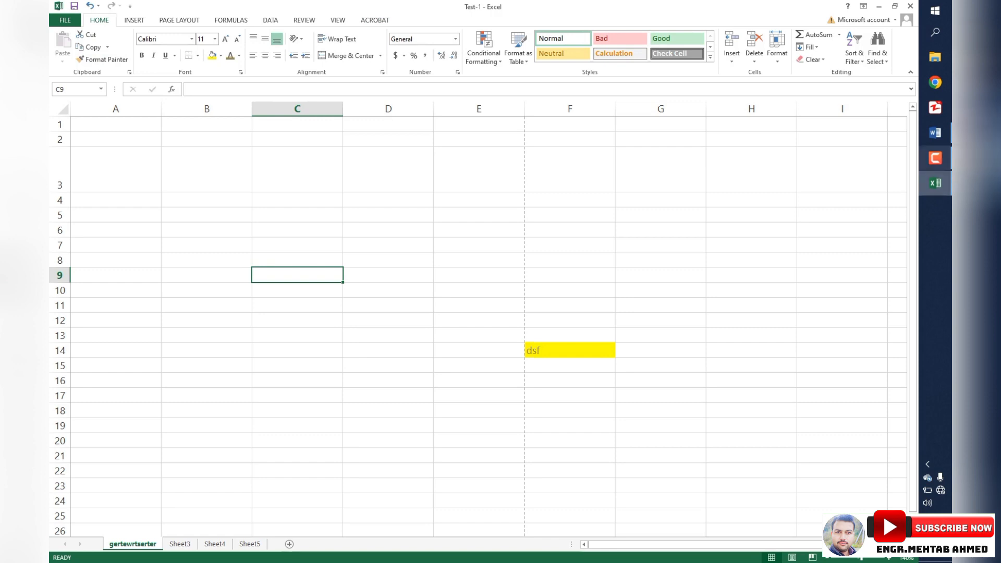
# Step: Switch to Word to view the Microsoft Excel 2013 workbook picture in the Subject document, and return to the Excel workbook Test-1
pyautogui.click(936, 132)
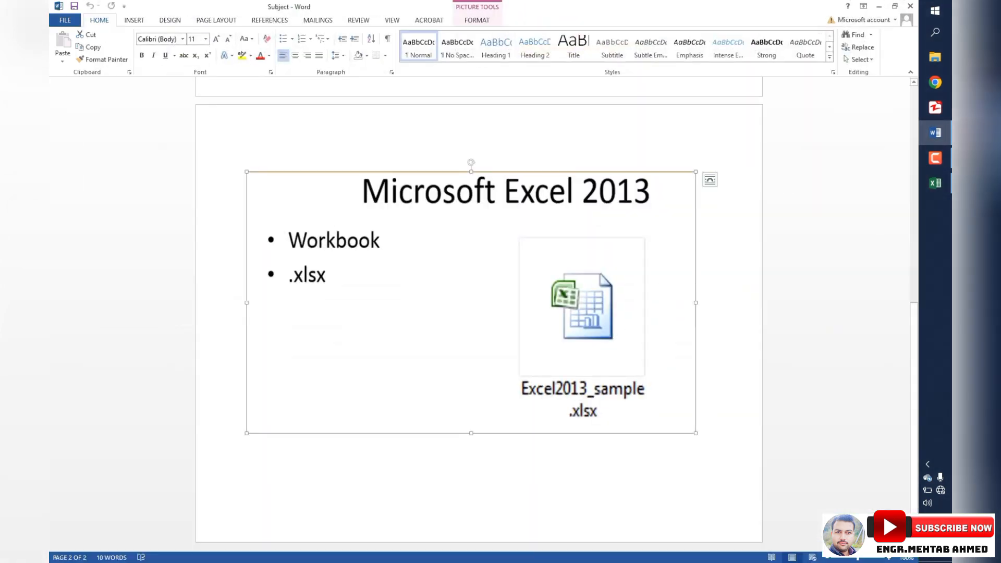
pyautogui.click(935, 184)
pyautogui.click(936, 183)
pyautogui.click(935, 183)
pyautogui.click(936, 183)
pyautogui.click(936, 183)
pyautogui.click(936, 183)
pyautogui.click(936, 183)
# Step: Add three new worksheets to the Test-1 workbook after the first sheet
pyautogui.rightClick(136, 544)
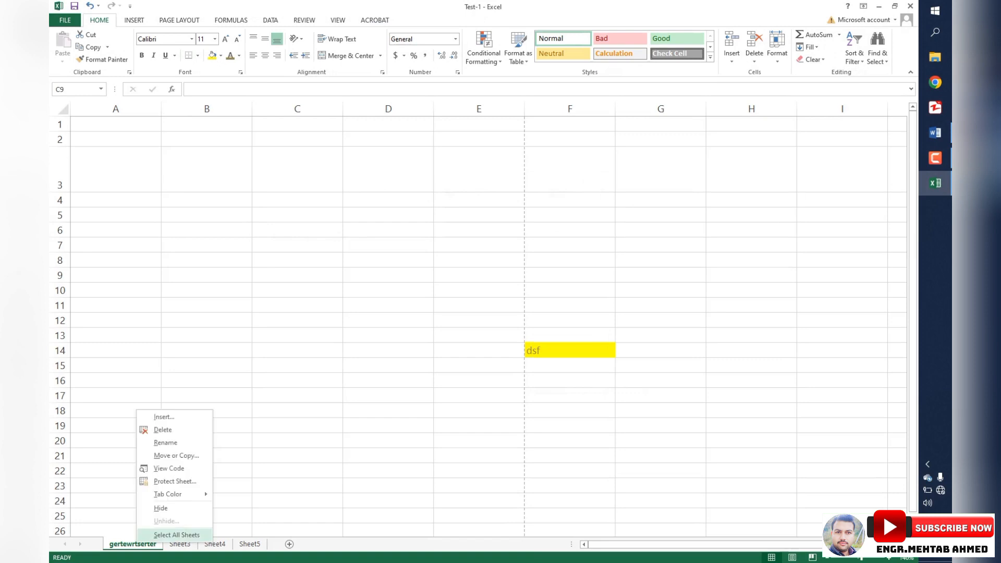
pyautogui.press('Escape')
pyautogui.click(289, 543)
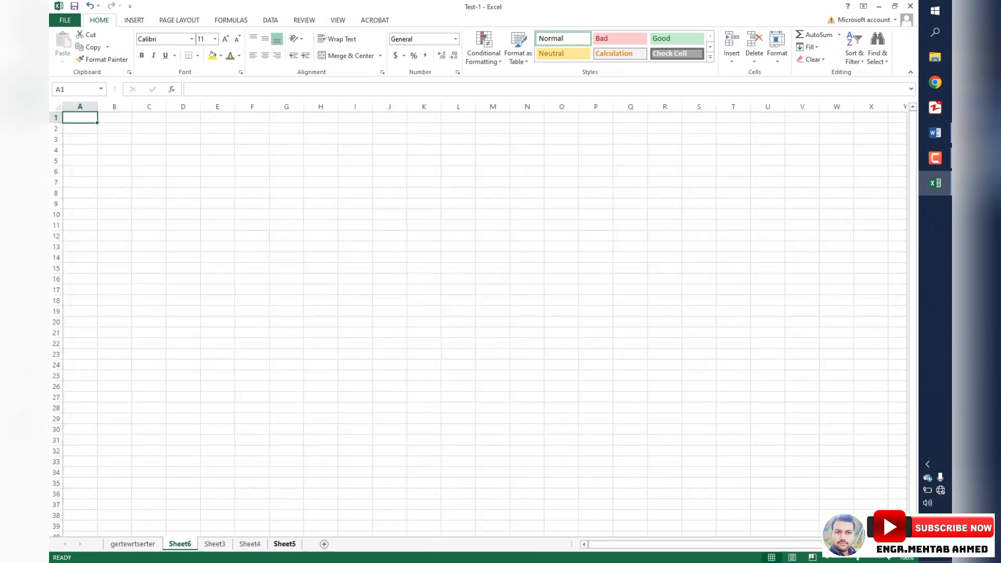
pyautogui.click(323, 544)
pyautogui.click(358, 544)
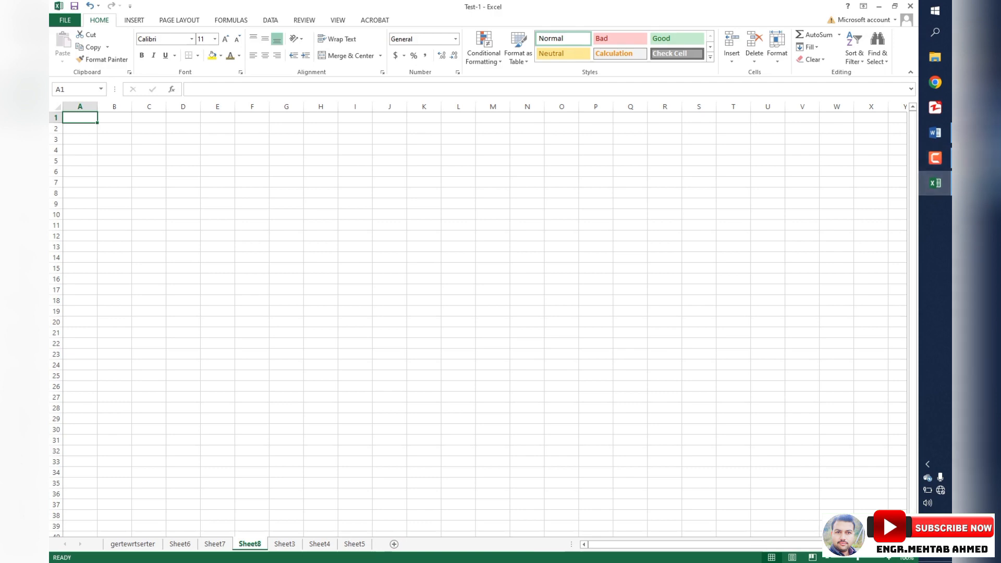
# Step: Switch to Word to view the workbook picture, and minimize Word and Excel to select the Test-1 file on the desktop
pyautogui.click(935, 133)
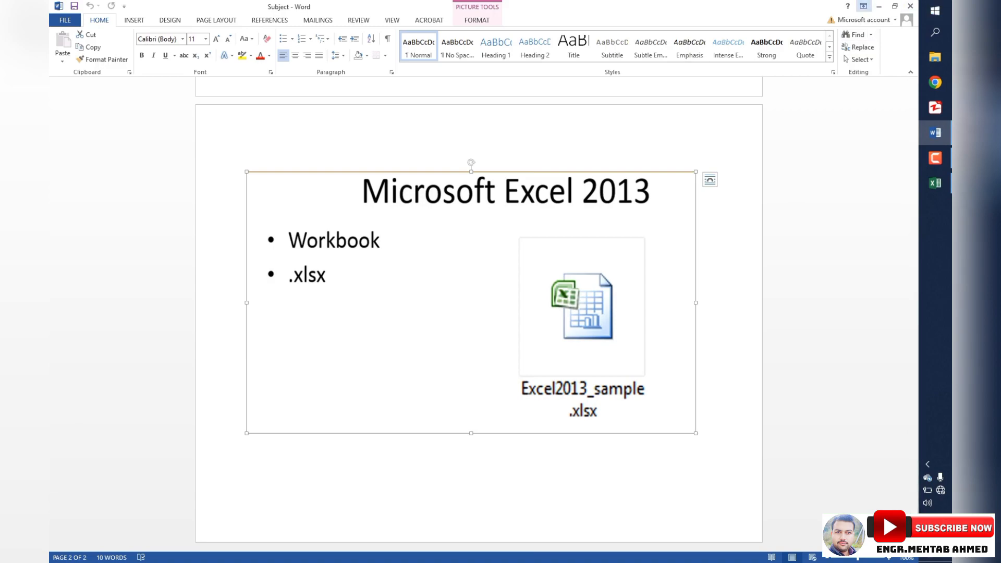
pyautogui.click(879, 7)
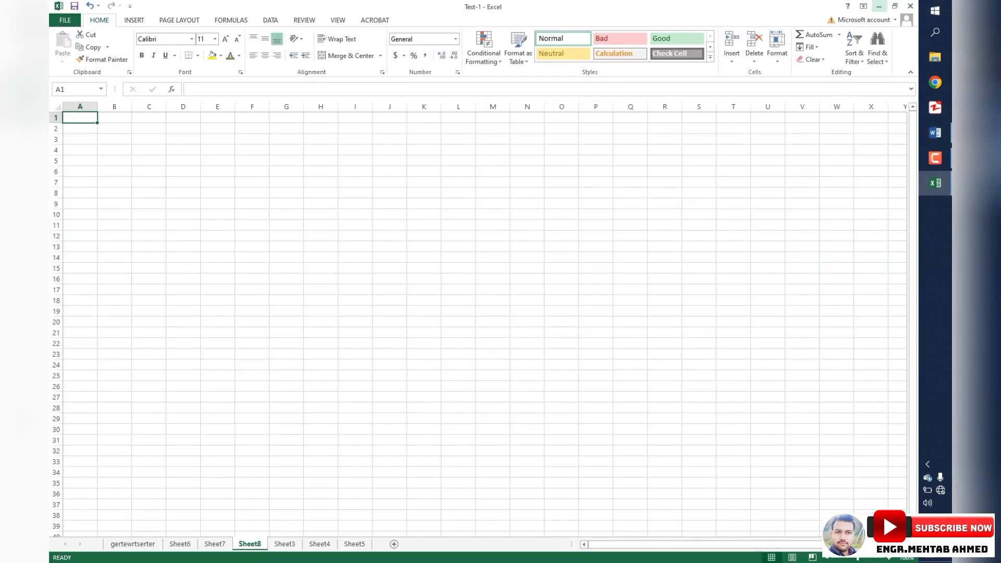
pyautogui.click(879, 6)
pyautogui.click(152, 295)
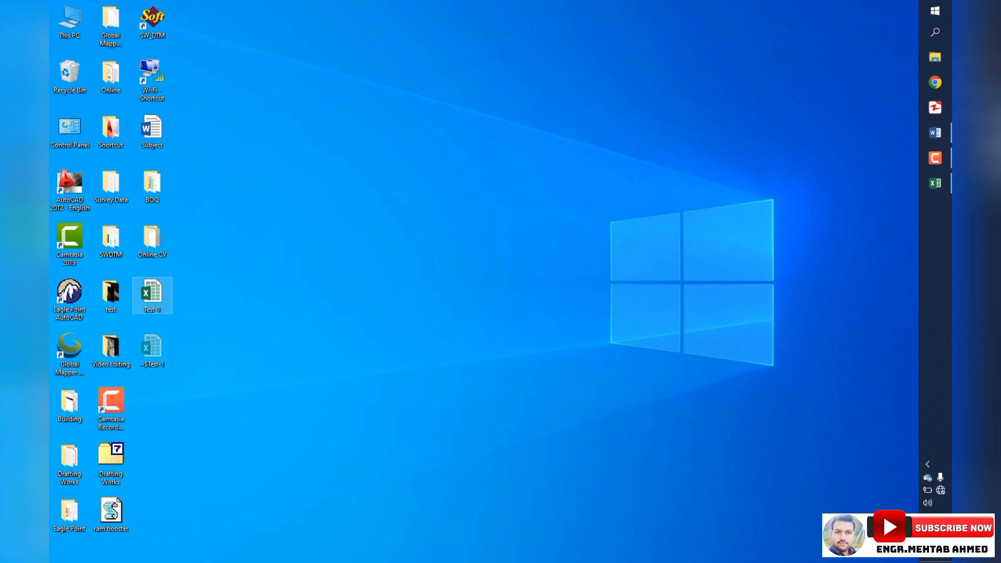
# Step: Enlarge the desktop icons to examine the Excel file icon of Test-1
pyautogui.scroll(4, 348, 219)
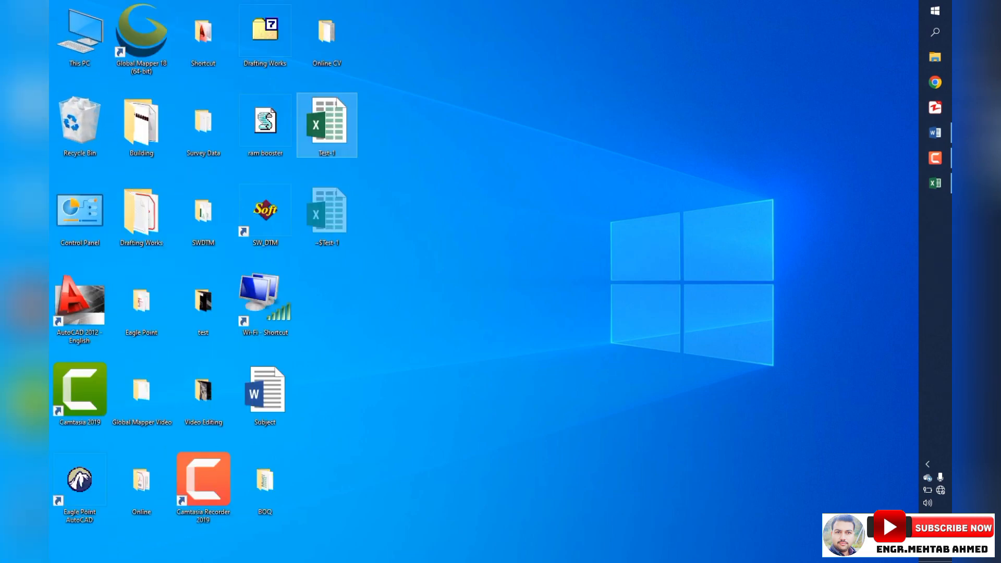
pyautogui.scroll(5, 349, 219)
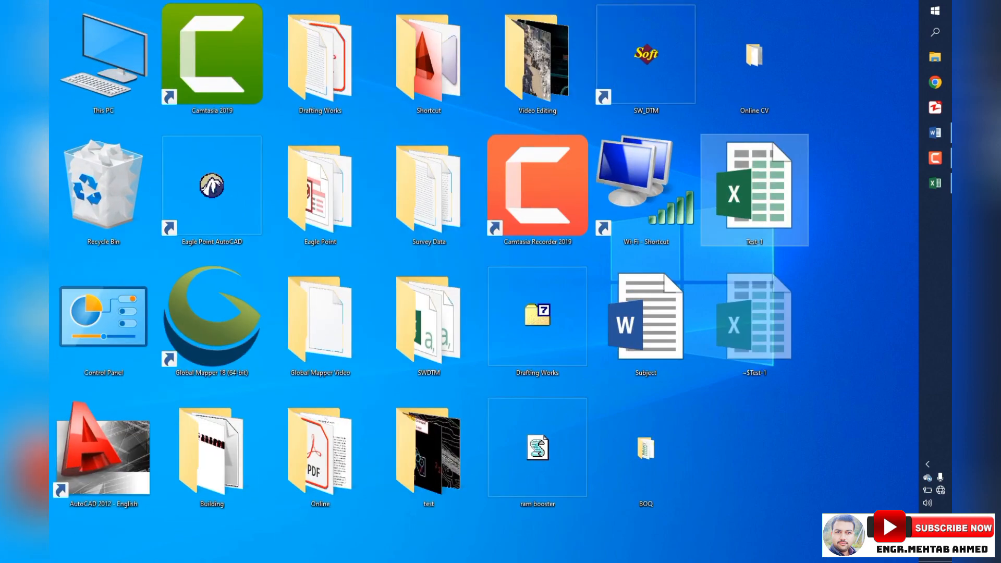
pyautogui.scroll(-3, 348, 219)
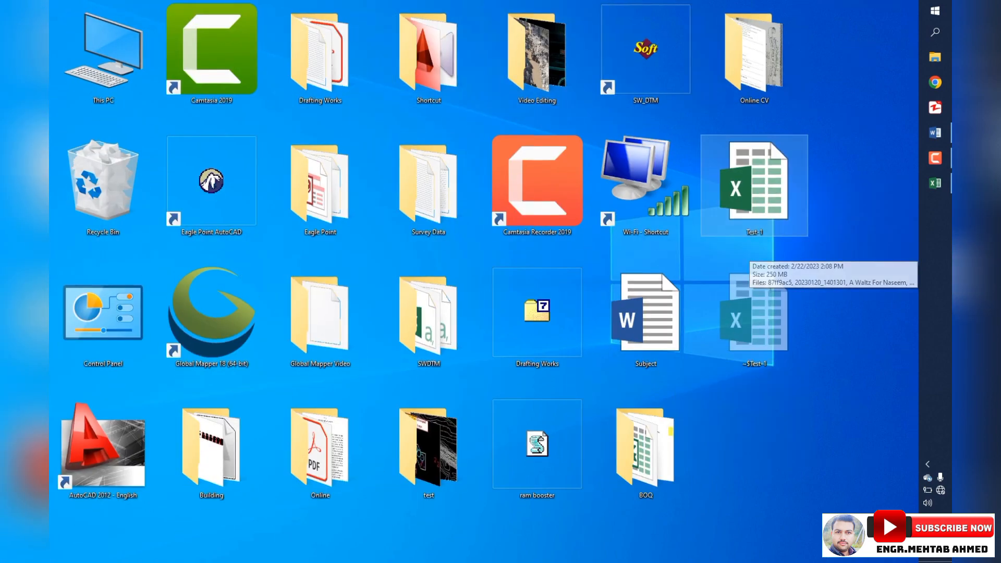
pyautogui.scroll(-2, 349, 219)
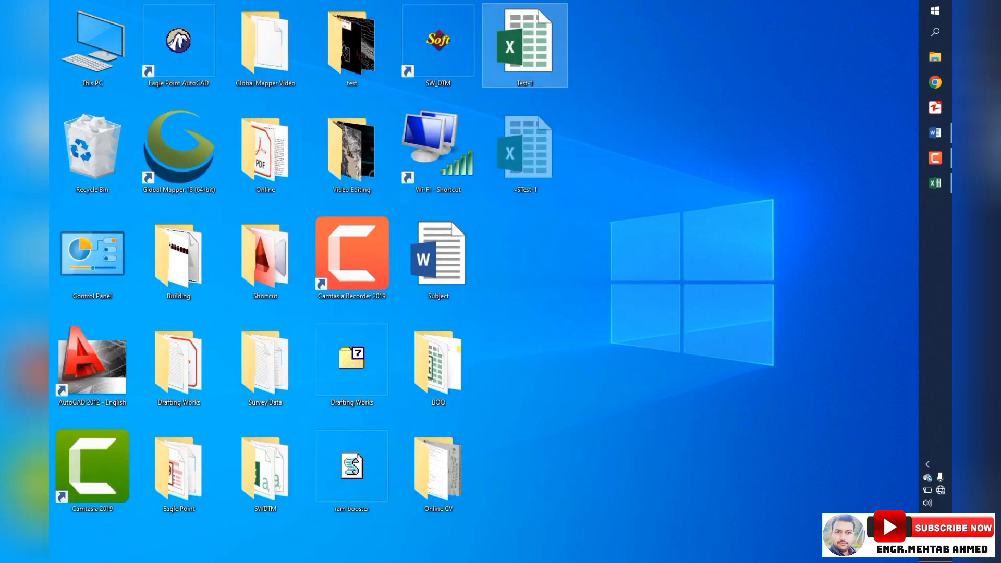
# Step: Return the desktop icons to the small size and switch back to the Excel workbook Test-1
pyautogui.rightClick(730, 149)
pyautogui.moveTo(755, 156)
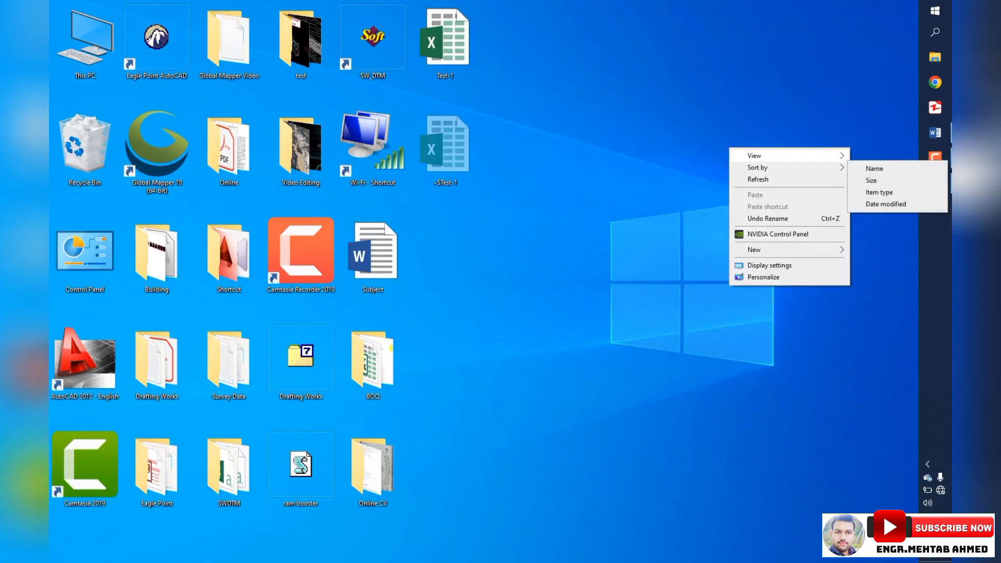
pyautogui.click(653, 167)
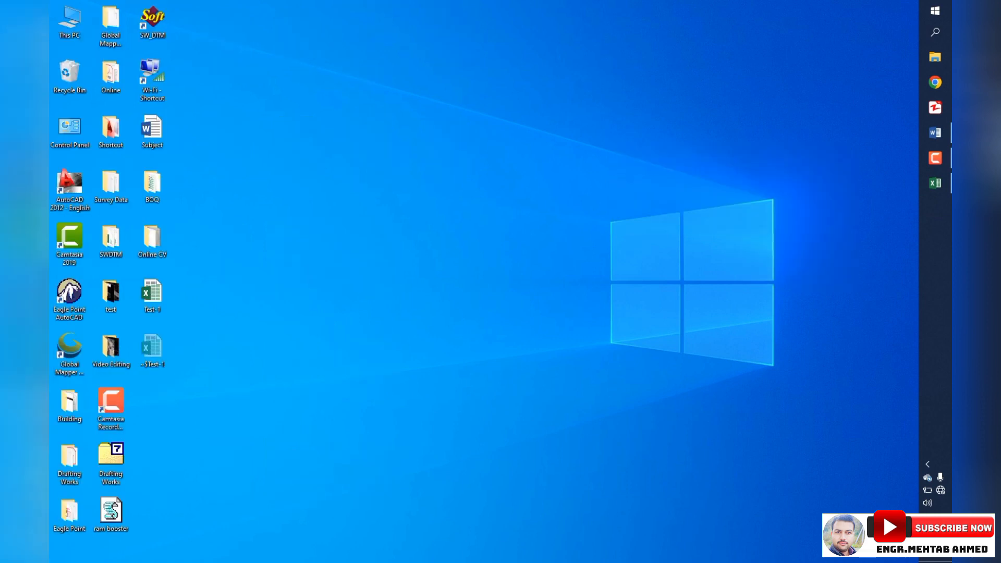
pyautogui.rightClick(339, 123)
pyautogui.click(368, 155)
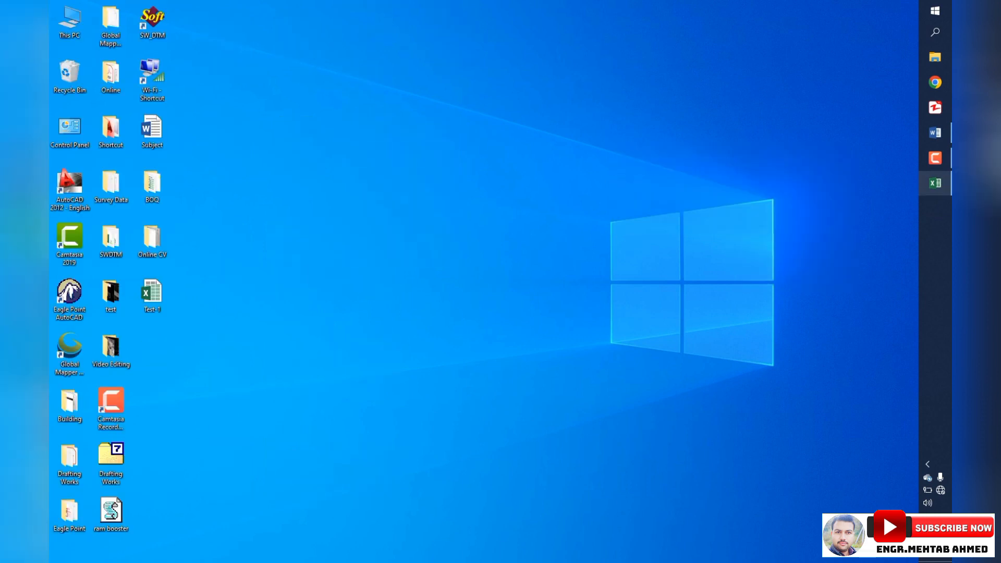
pyautogui.click(935, 183)
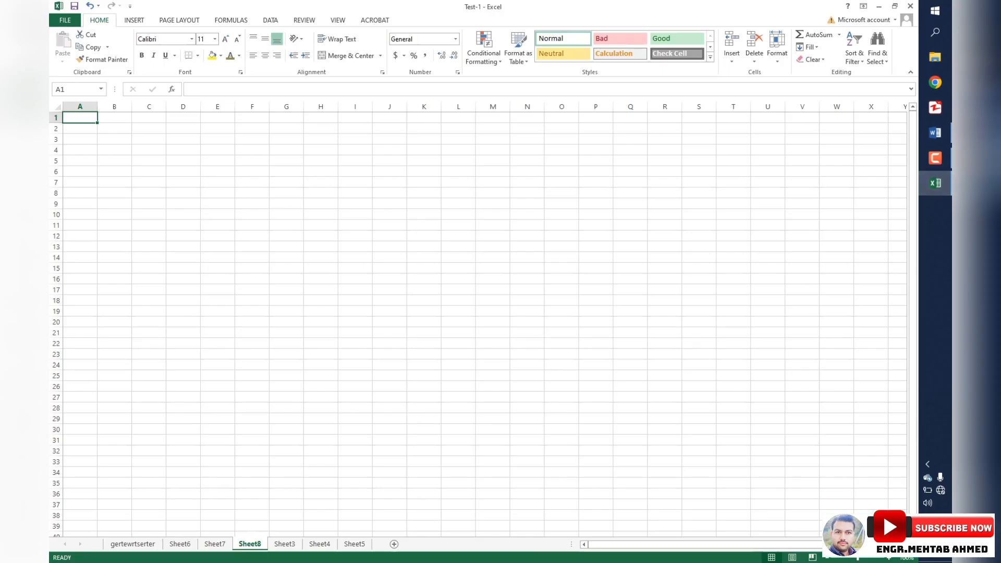